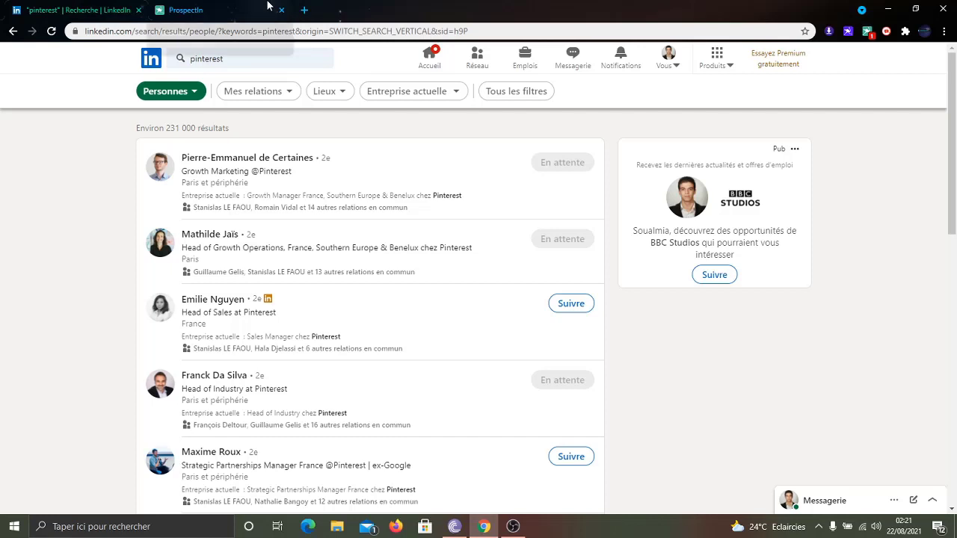
Create a ProspectIn campaign named pinterest for exporting the LinkedIn people search results for "pinterest".
click(267, 5)
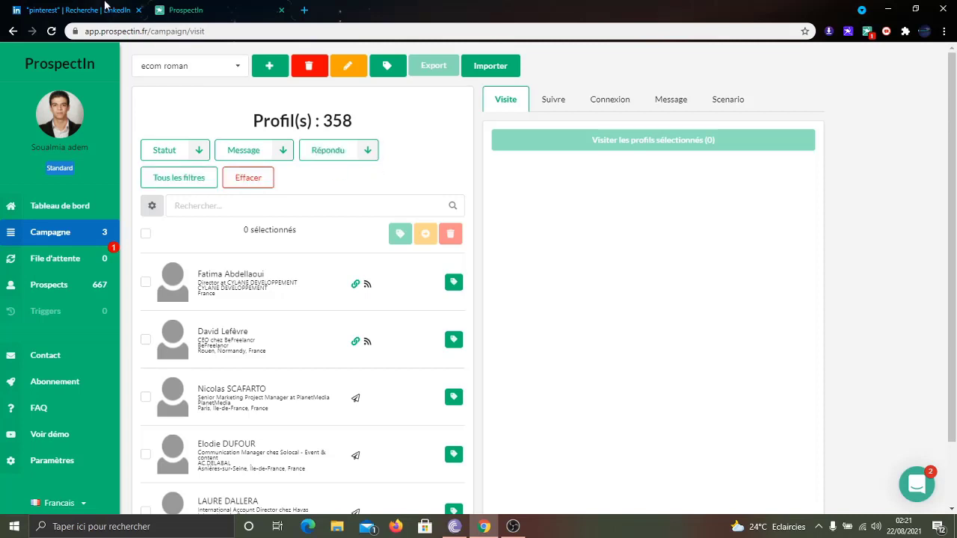
click(104, 6)
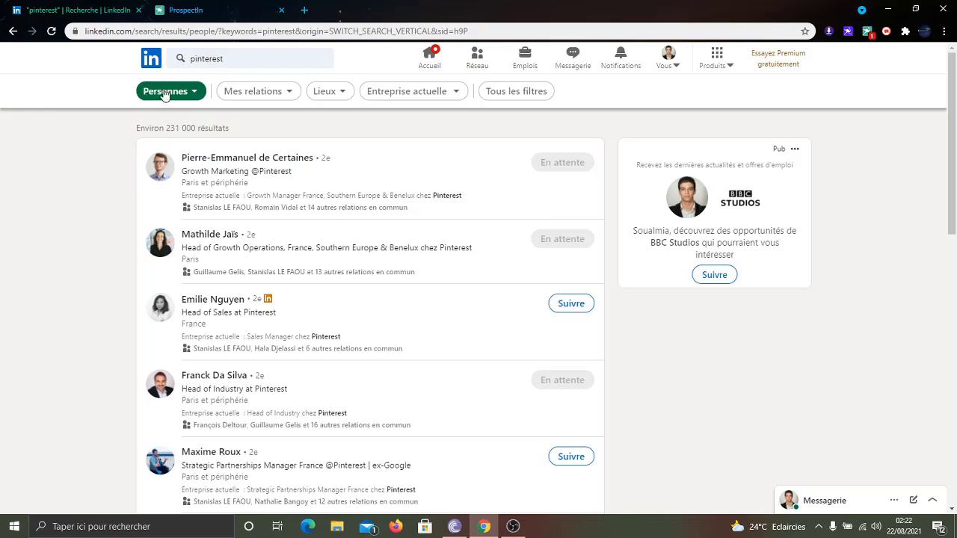
click(867, 33)
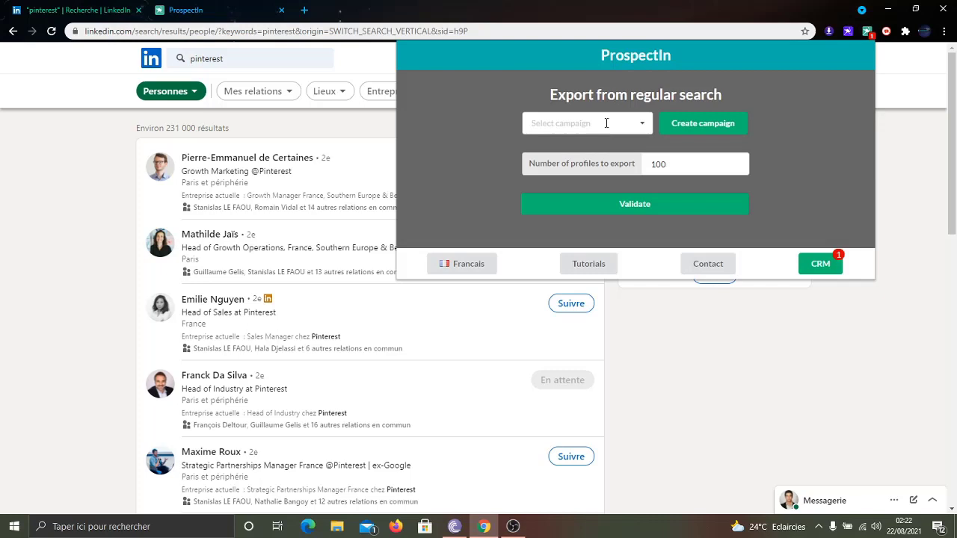
click(705, 124)
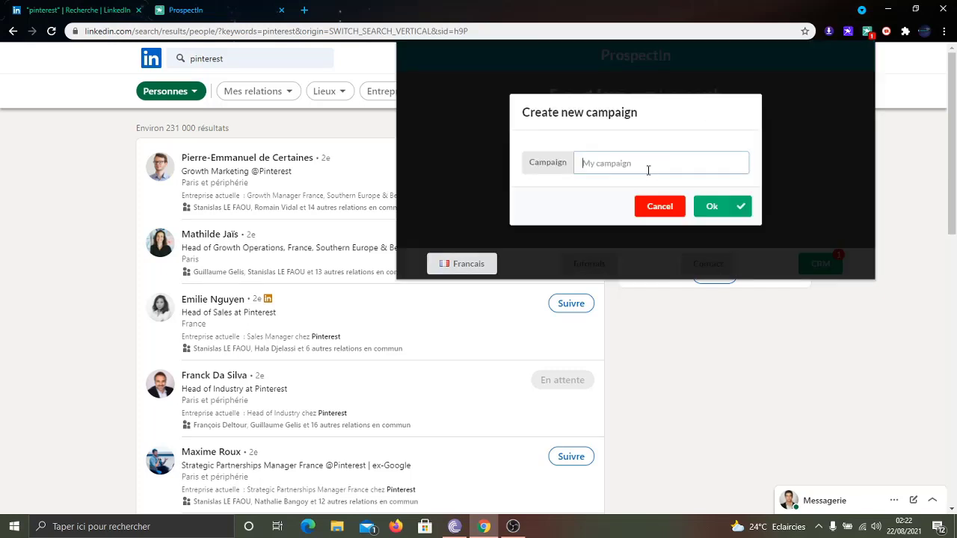
text(pinterest)
click(736, 207)
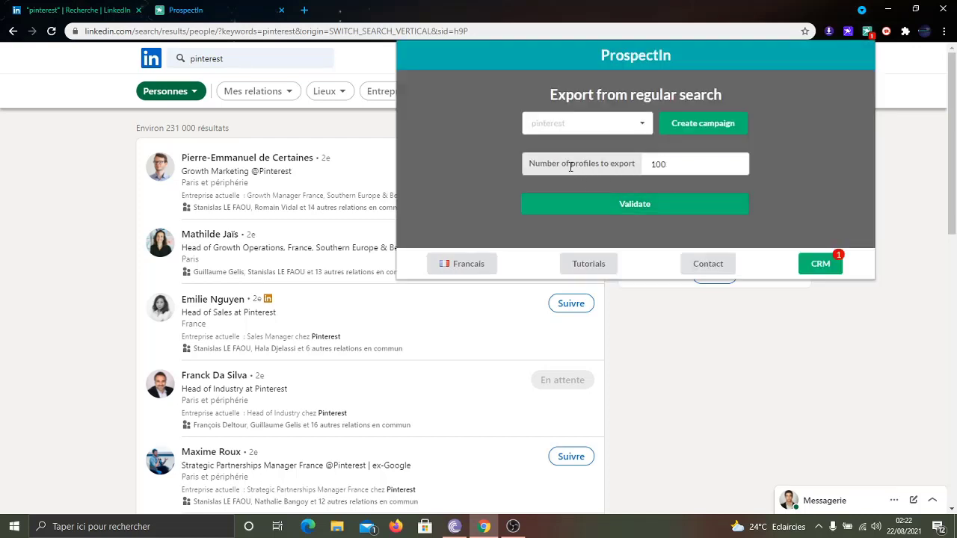
Start exporting 100 profiles from the search into the pinterest campaign, open the CRM and dismiss the export report.
click(672, 167)
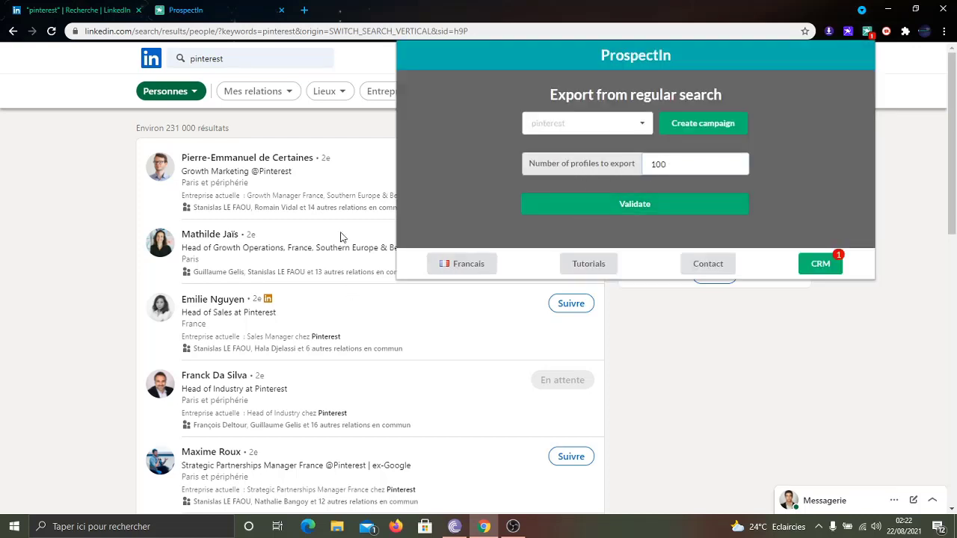
click(628, 206)
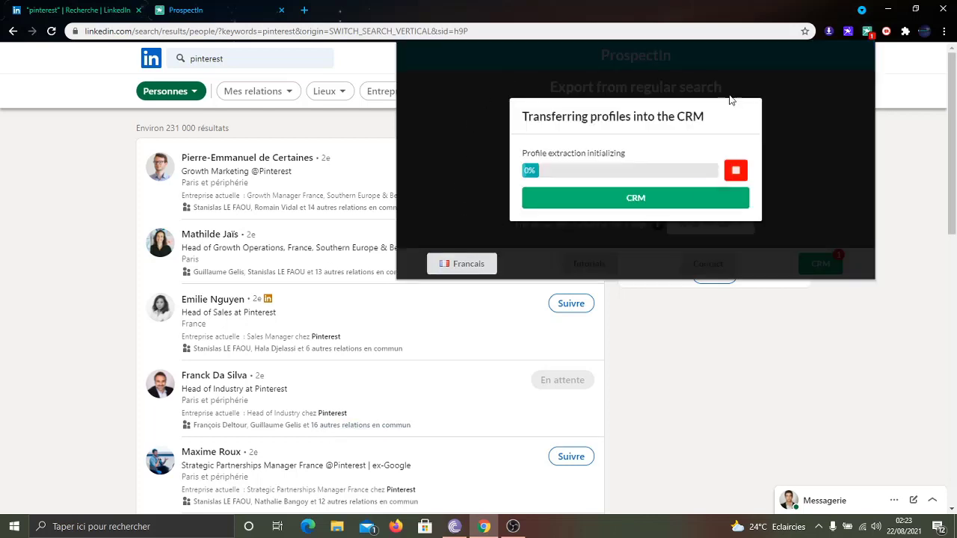
click(527, 201)
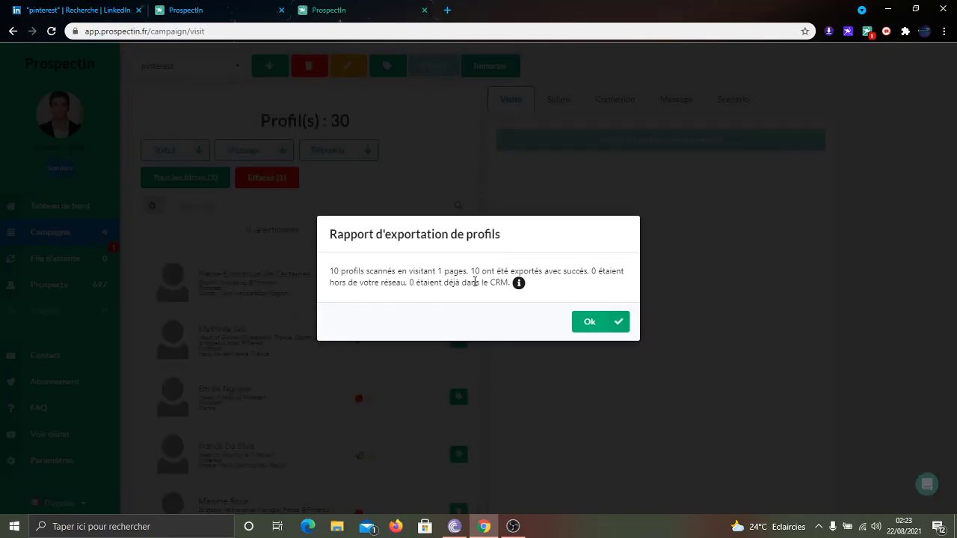
click(590, 323)
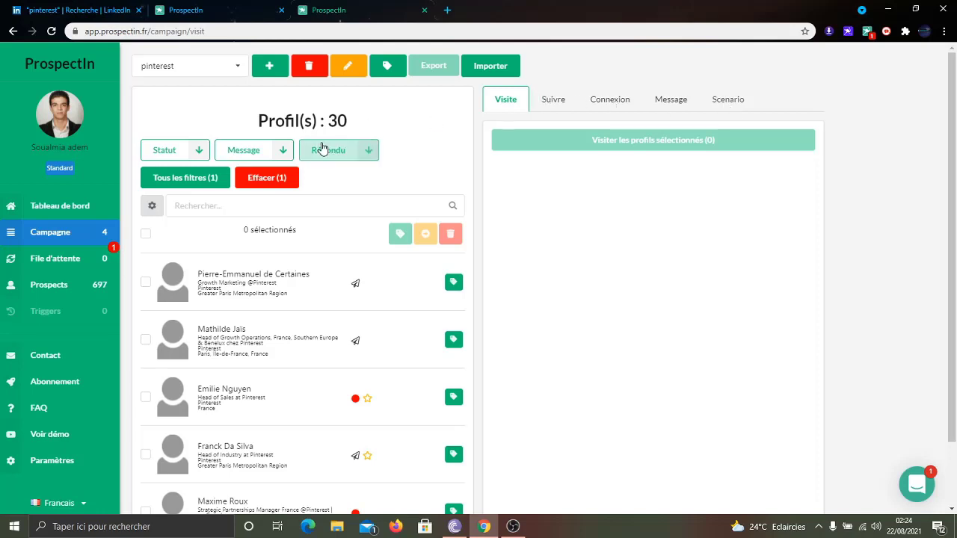
Select the first five profiles in the pinterest campaign's list.
scroll(306, 254, down, 1)
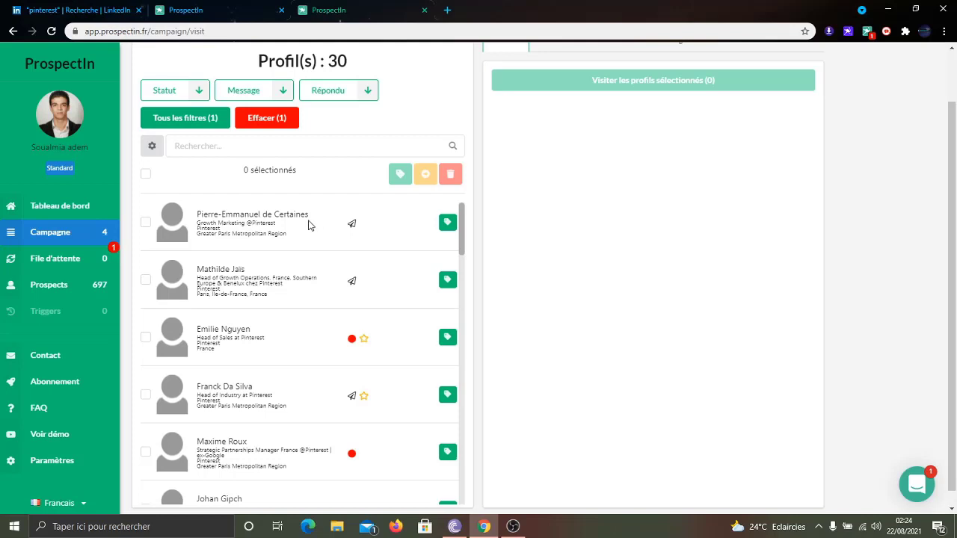
click(146, 225)
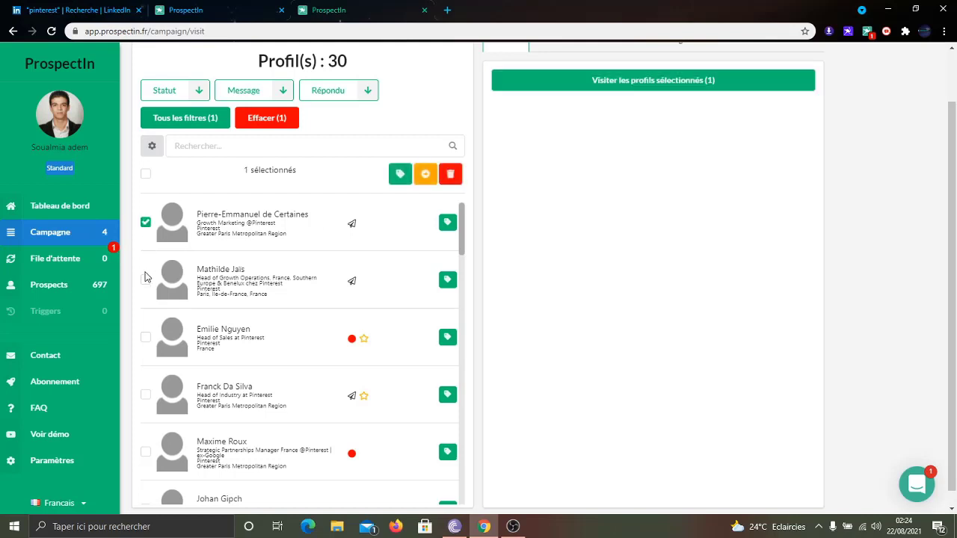
click(145, 283)
click(146, 339)
click(146, 397)
click(146, 449)
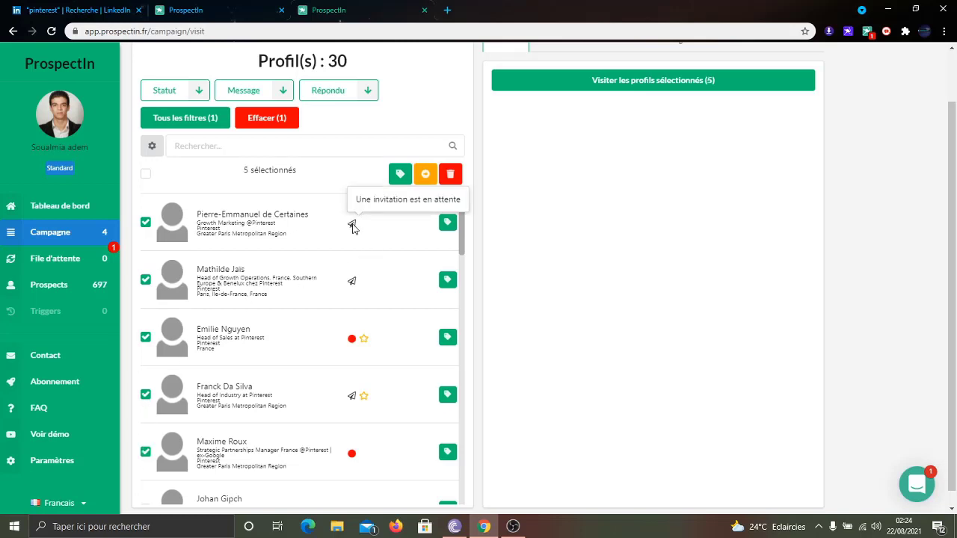
Deselect the three profiles with pending invitations and add the unconnected Pinterest marketing consultant to the selection.
click(146, 222)
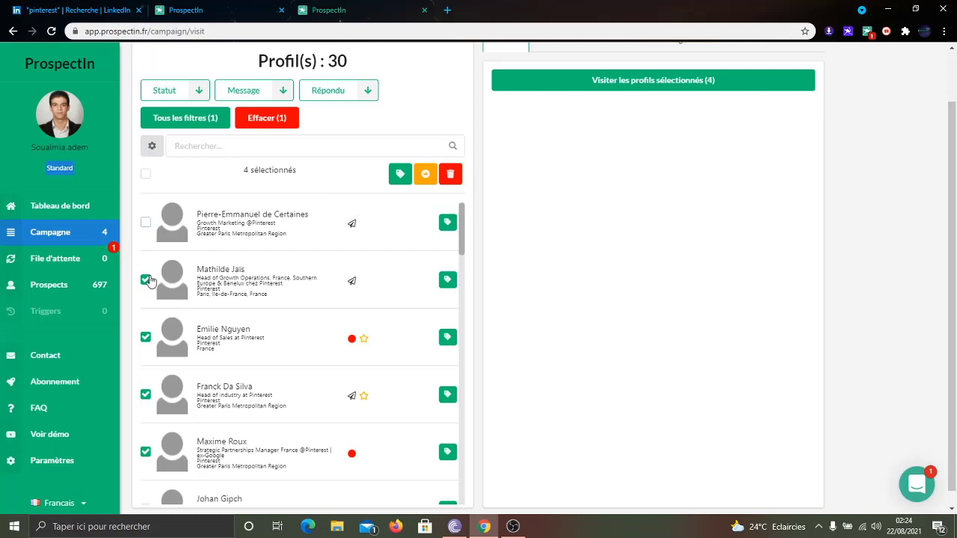
click(146, 279)
scroll(353, 344, down, 2)
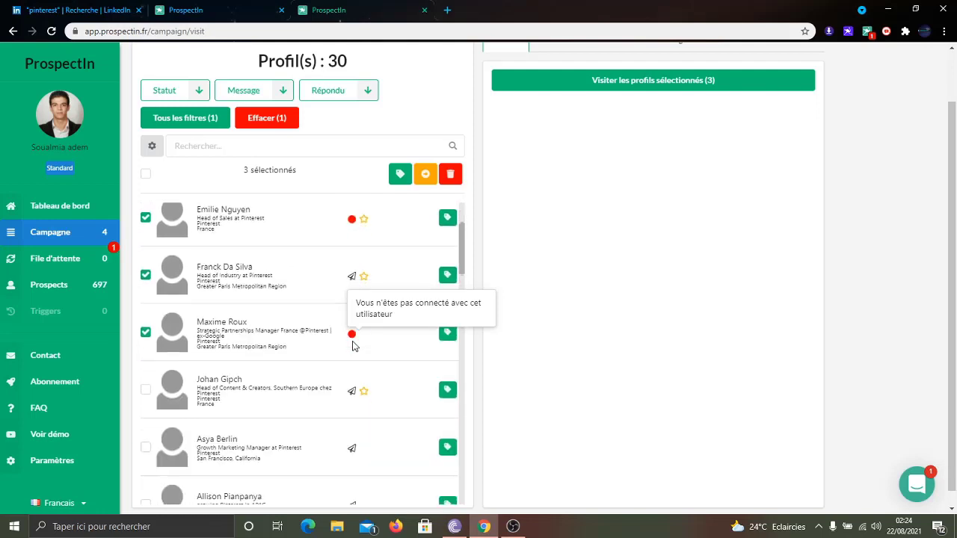
click(147, 276)
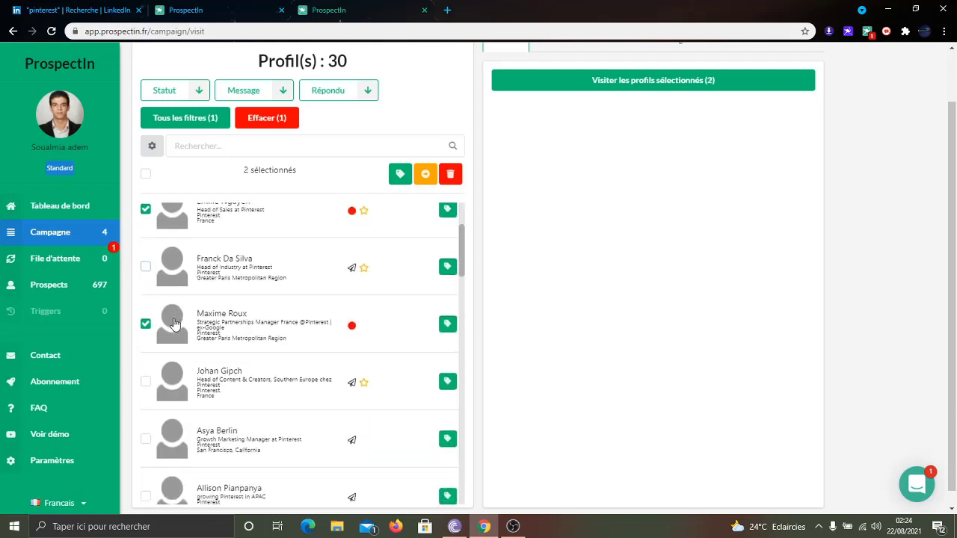
scroll(241, 341, down, 5)
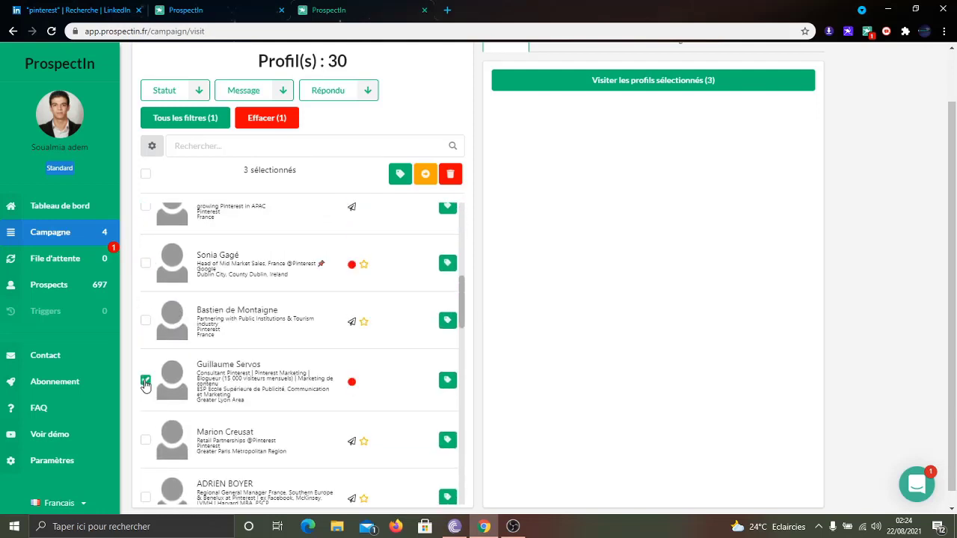
scroll(562, 342, up, 1)
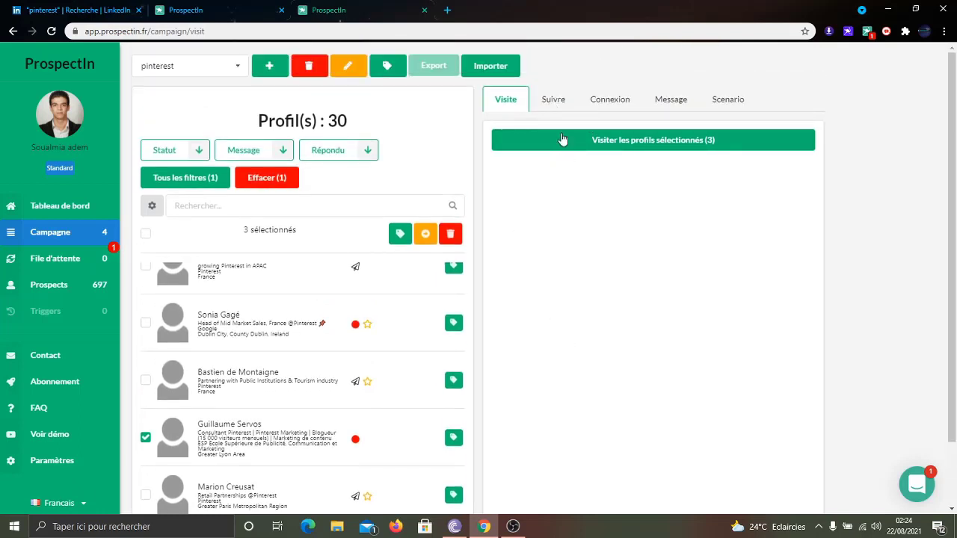
Switch the campaign to connection requests, discarding the current selection, and select four unconnected account manager profiles near the list's end.
click(616, 105)
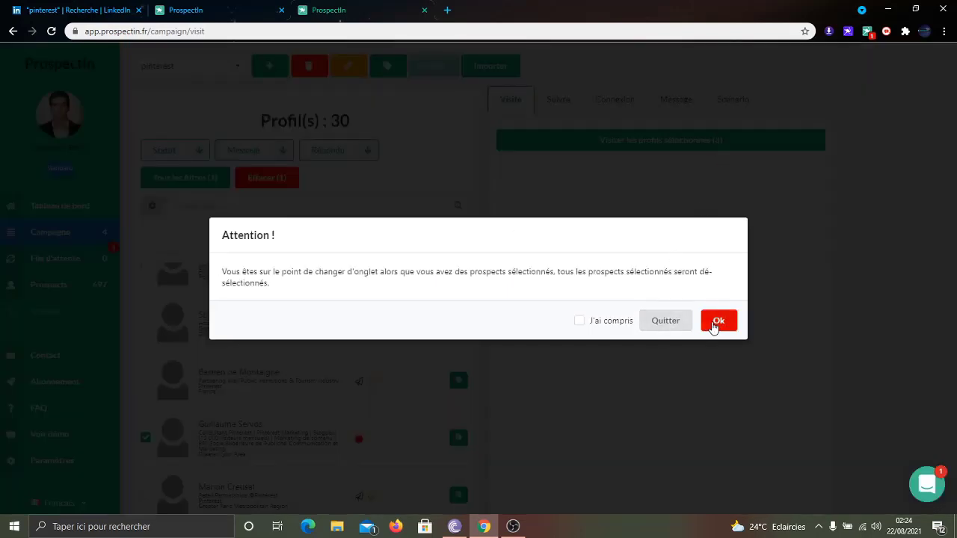
click(714, 323)
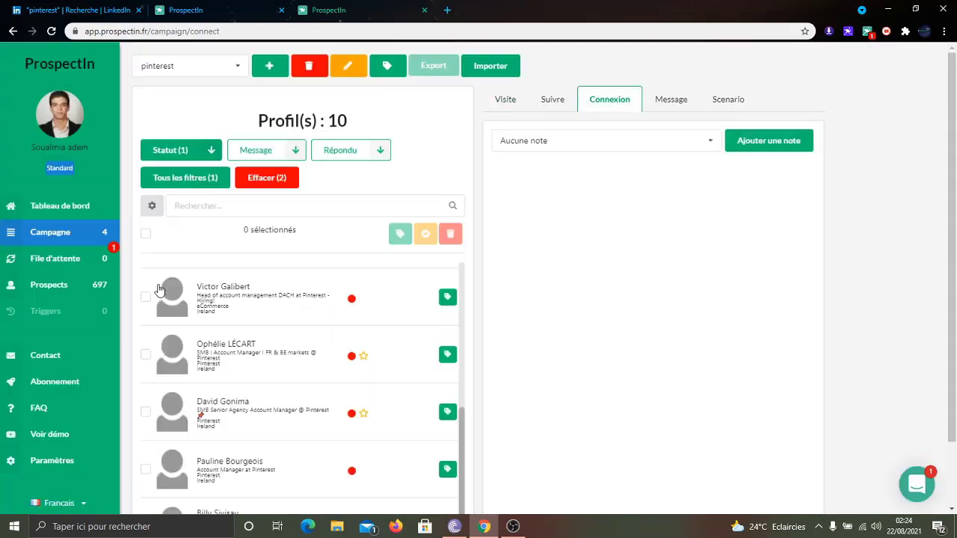
click(145, 296)
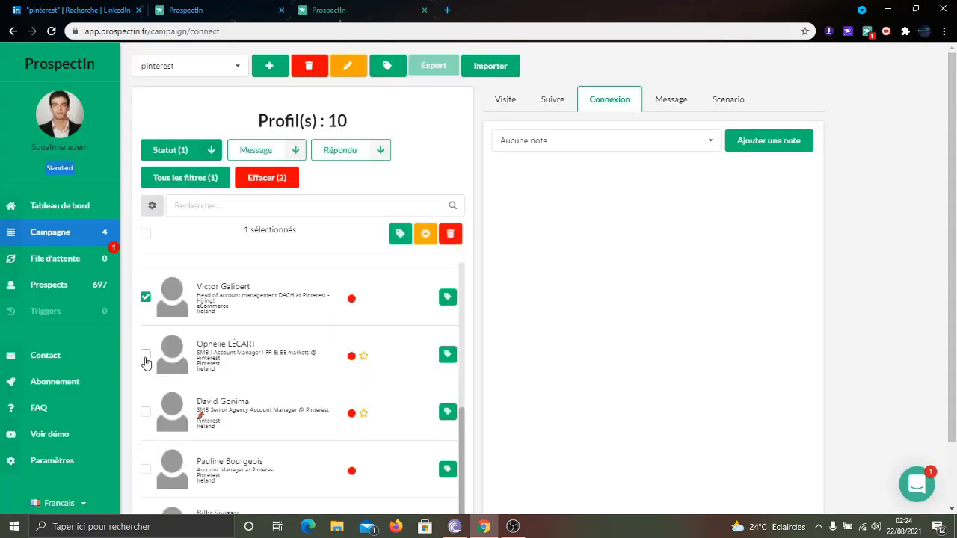
click(145, 356)
scroll(145, 364, down, 1)
click(145, 336)
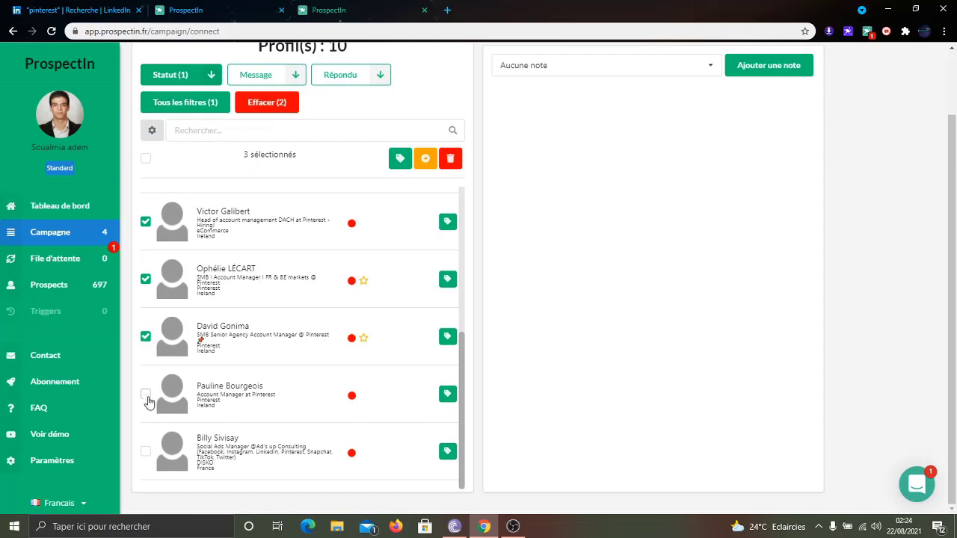
click(145, 396)
scroll(256, 246, up, 5)
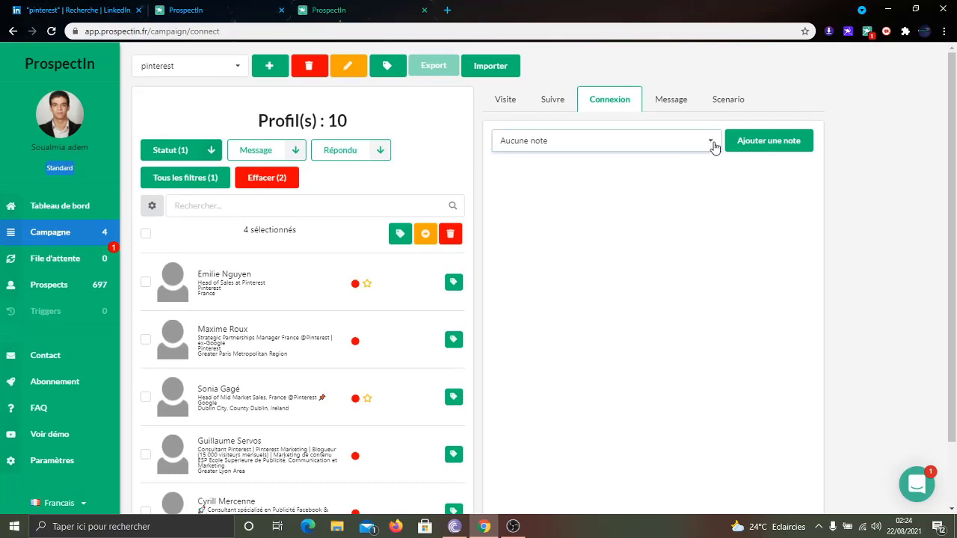
Add an empty connection note named Note #1, select two more unconnected profiles and queue their connection requests without a note.
click(749, 144)
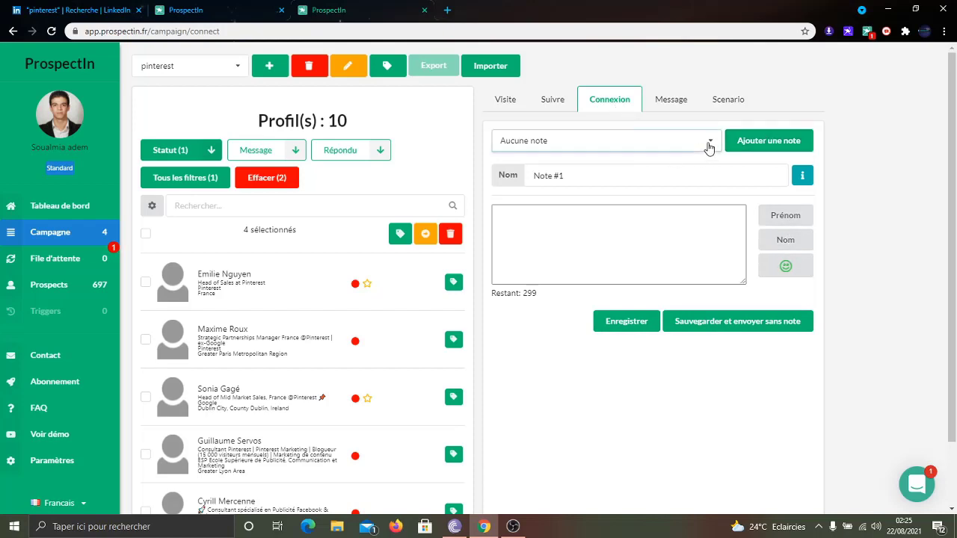
scroll(654, 380, down, 1)
scroll(145, 418, down, 4)
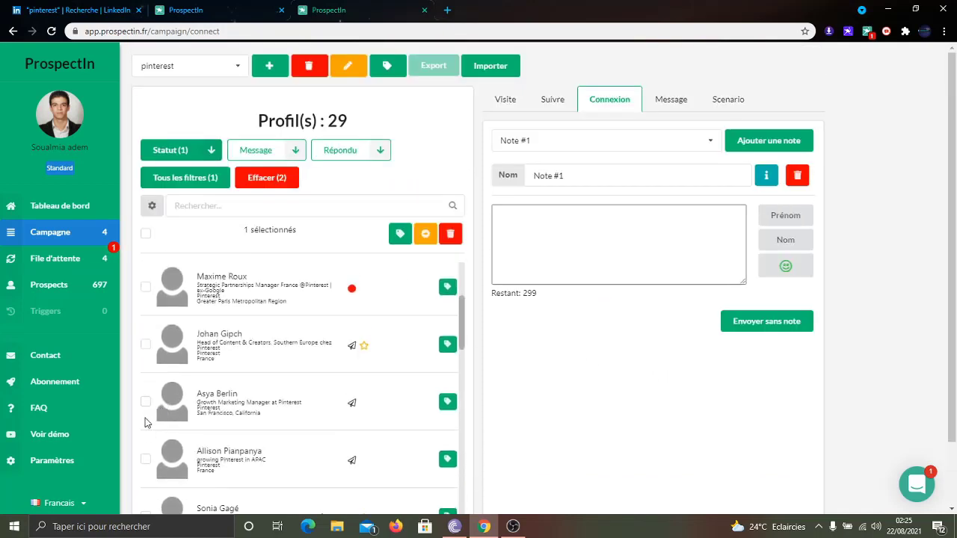
scroll(147, 403, down, 3)
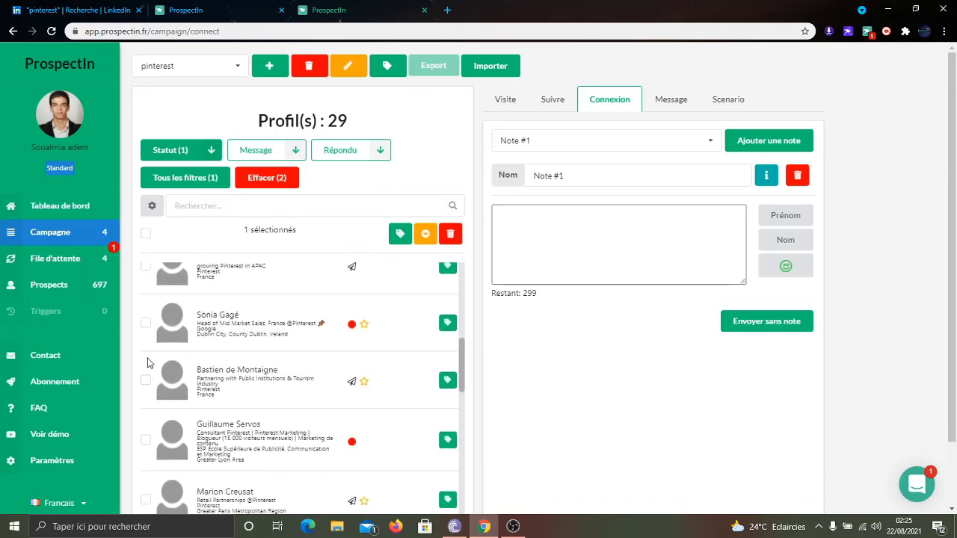
click(146, 323)
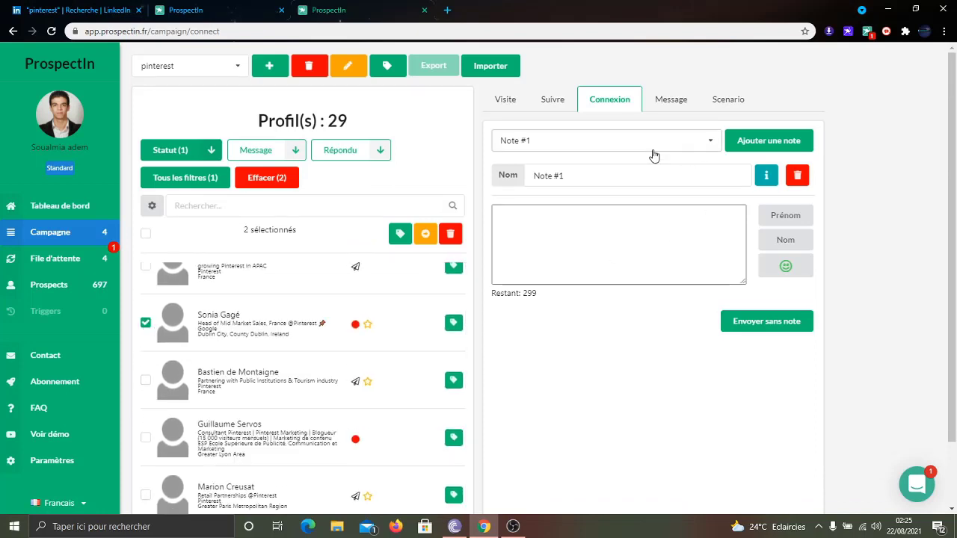
click(770, 323)
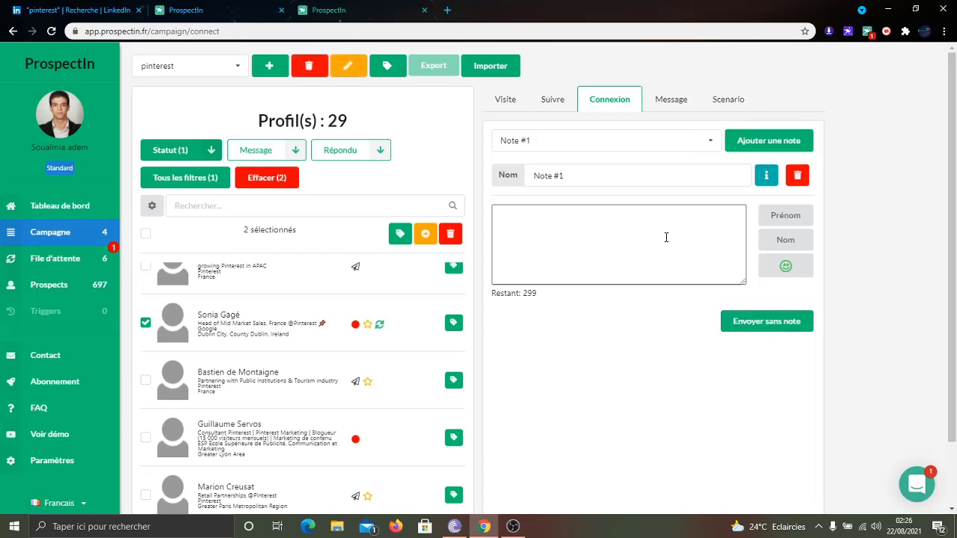
View the campaign's message and scenario sections, accepting that the selected prospects are deselected.
click(673, 106)
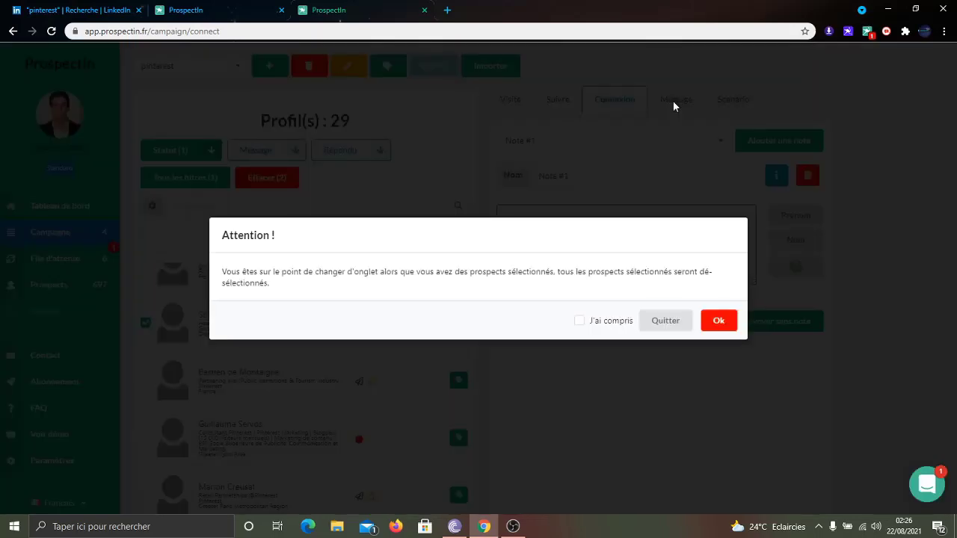
click(715, 321)
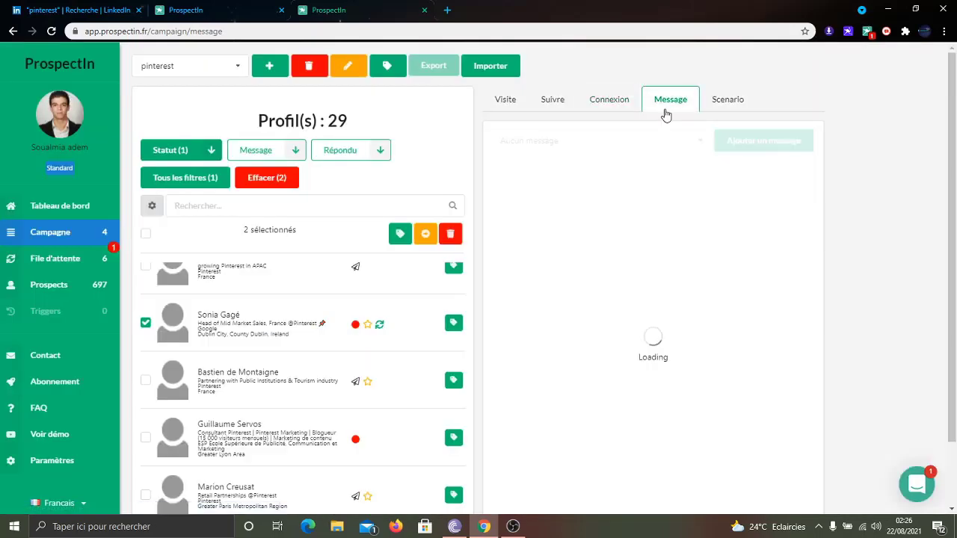
click(736, 107)
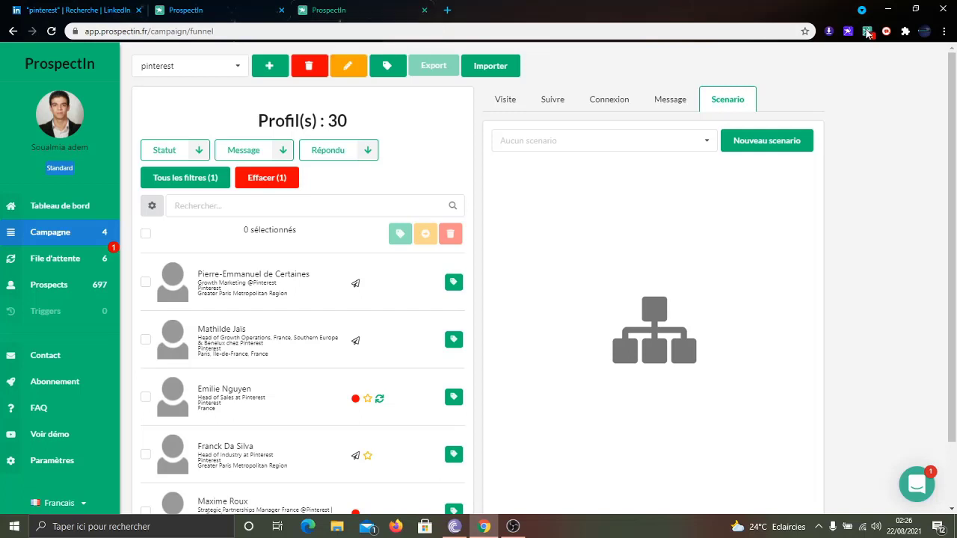
Close both ProspectIn pages and switch to Podawaa.
click(281, 11)
click(281, 11)
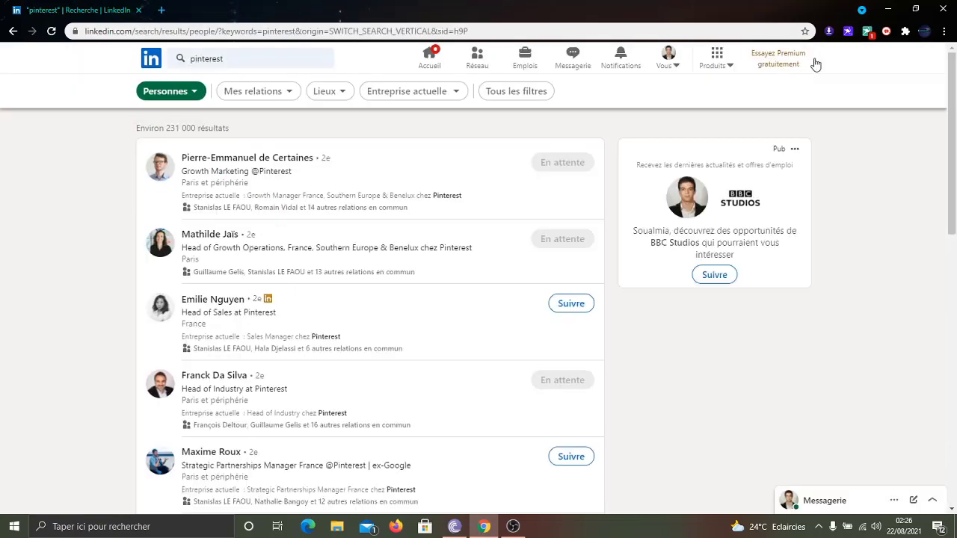
click(847, 32)
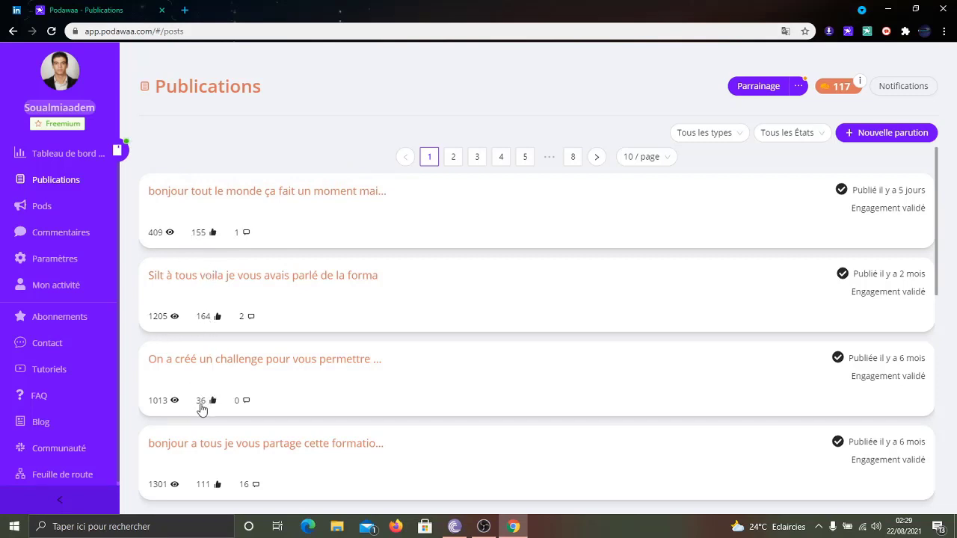
Review the views, likes and comments of the Podawaa publications and open the subscription plans from the credit balance.
scroll(202, 404, down, 2)
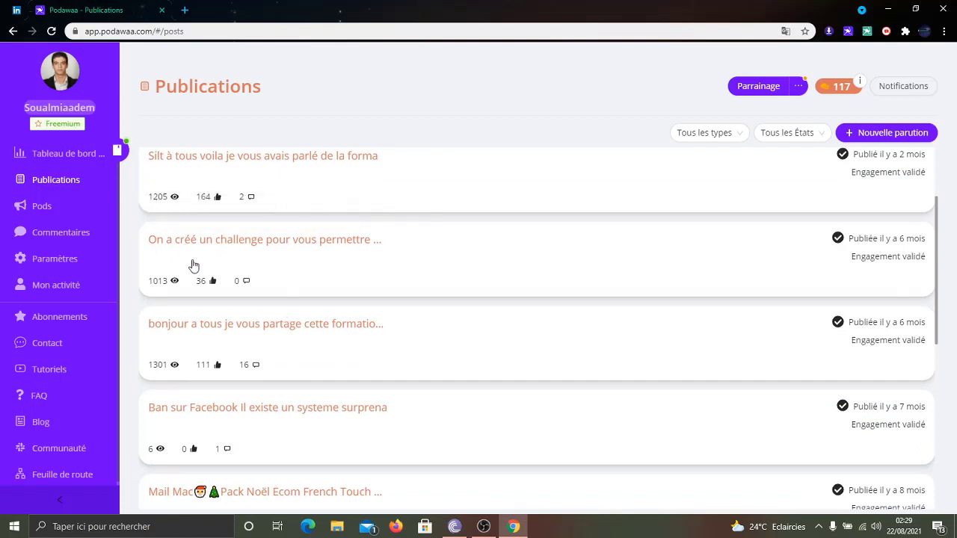
scroll(190, 265, up, 3)
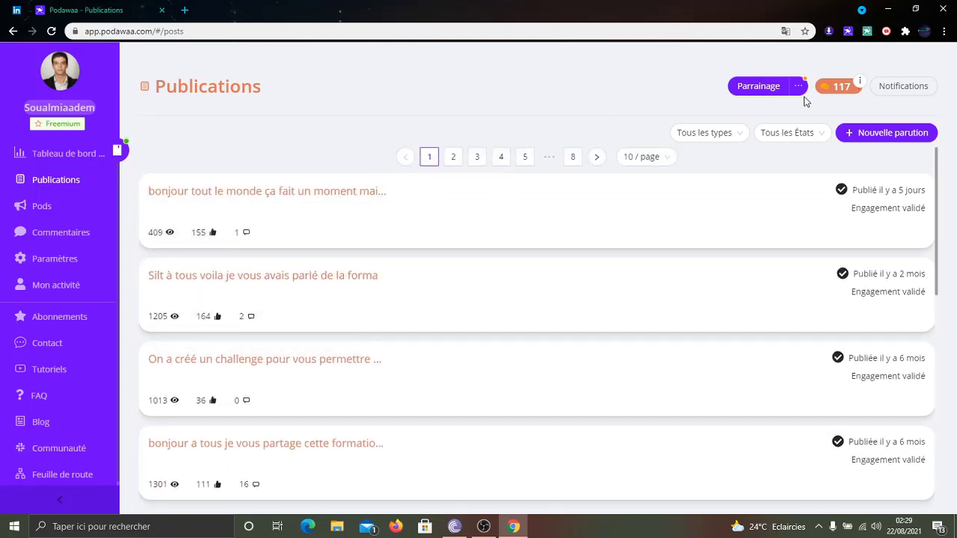
click(838, 91)
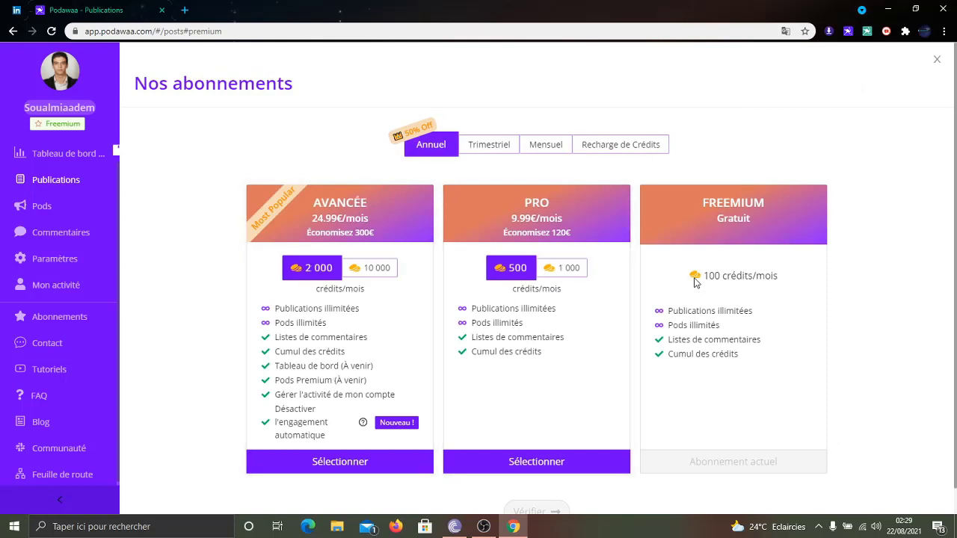
Highlight the Freemium plan's monthly credit allowance and open the dashboard.
drag(704, 275, 778, 277)
click(778, 277)
click(35, 156)
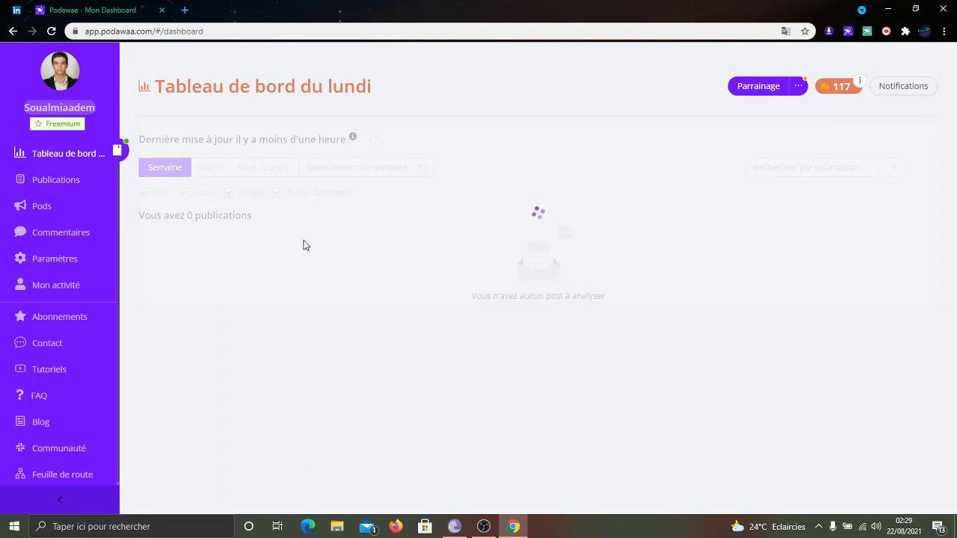
Open the Pods page and look through the joined pods and the pods suggested for the industry.
click(80, 205)
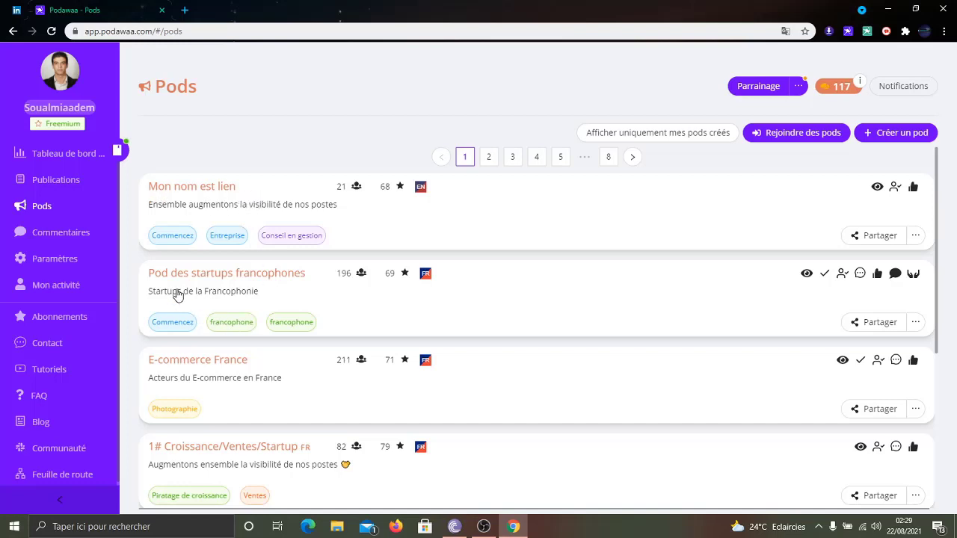
scroll(199, 306, down, 2)
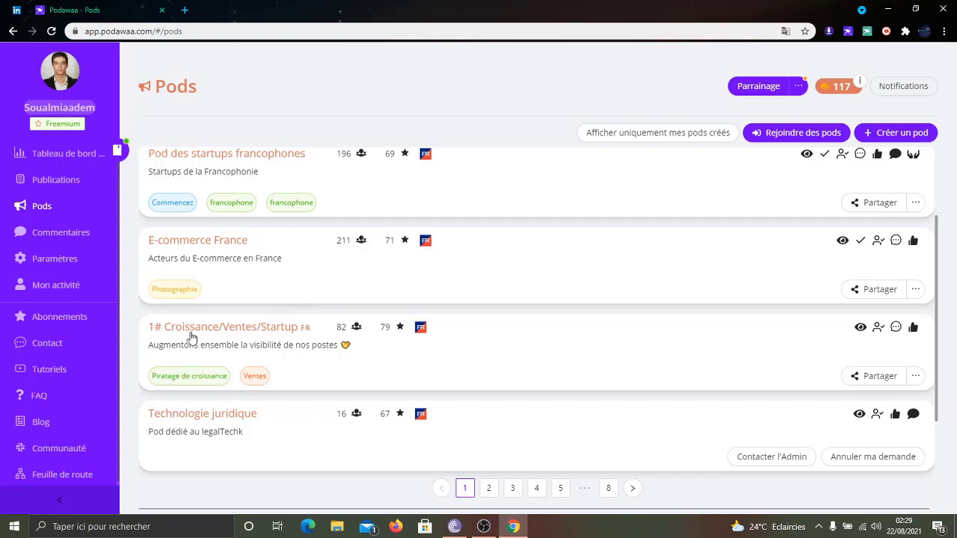
scroll(225, 329, down, 1)
scroll(255, 362, down, 1)
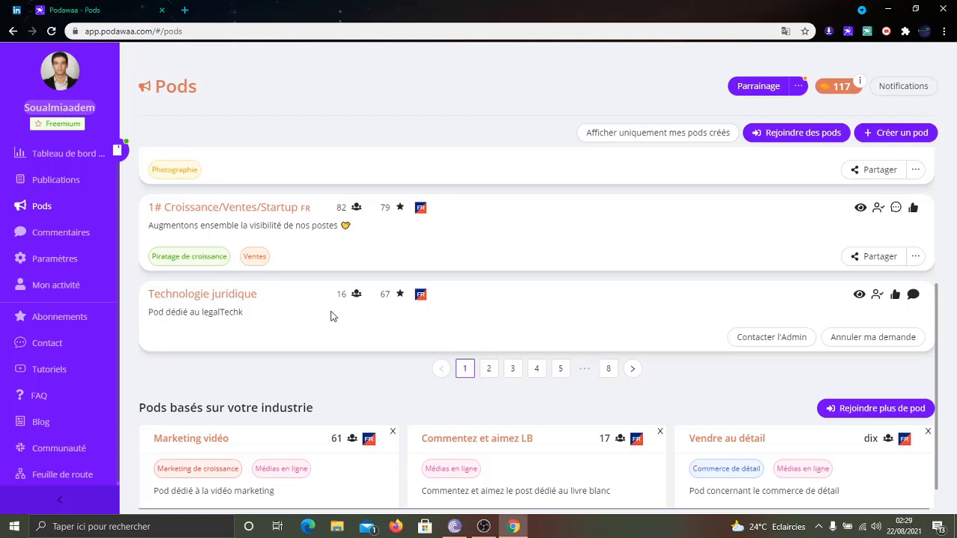
scroll(332, 318, up, 1)
scroll(332, 318, up, 3)
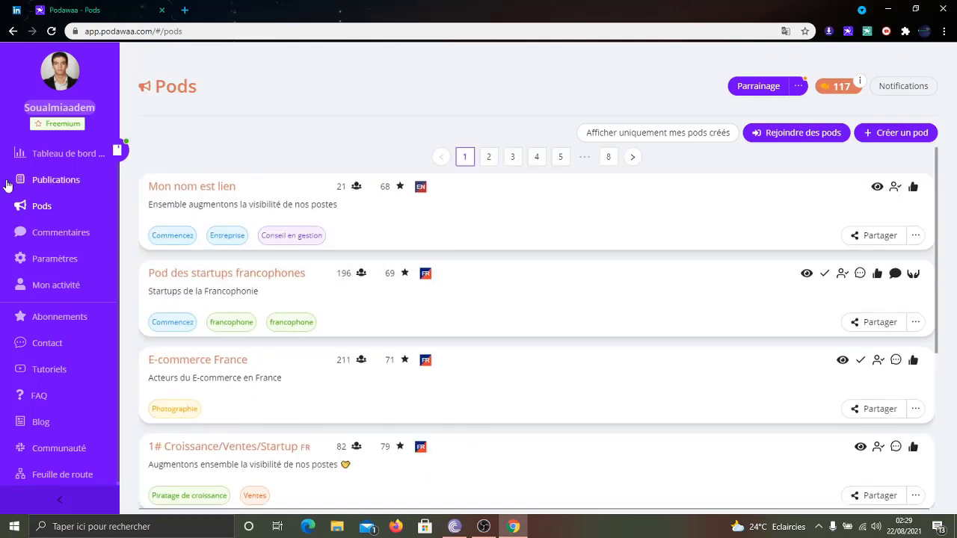
Return to the publications, view the referral invitation offer and close it without sending an invitation.
click(36, 160)
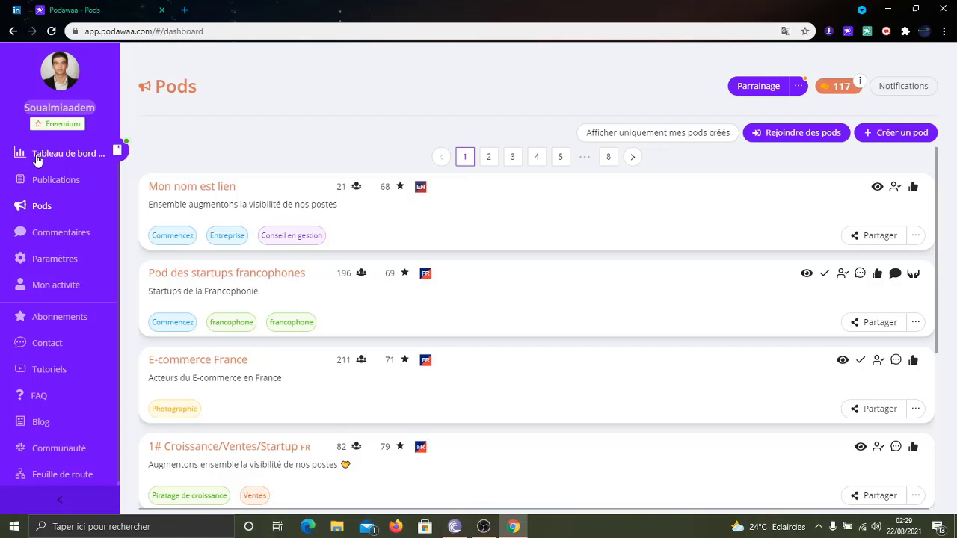
click(47, 184)
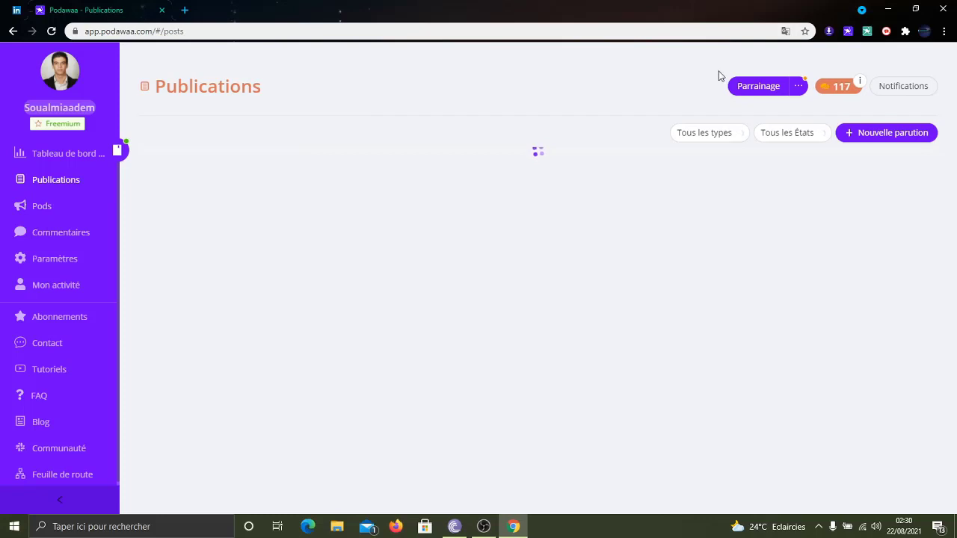
click(783, 90)
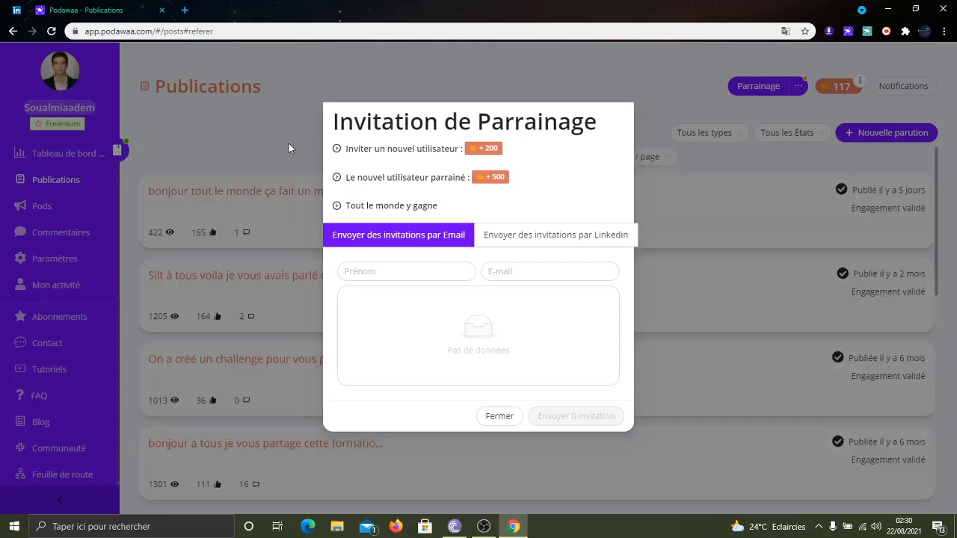
click(508, 417)
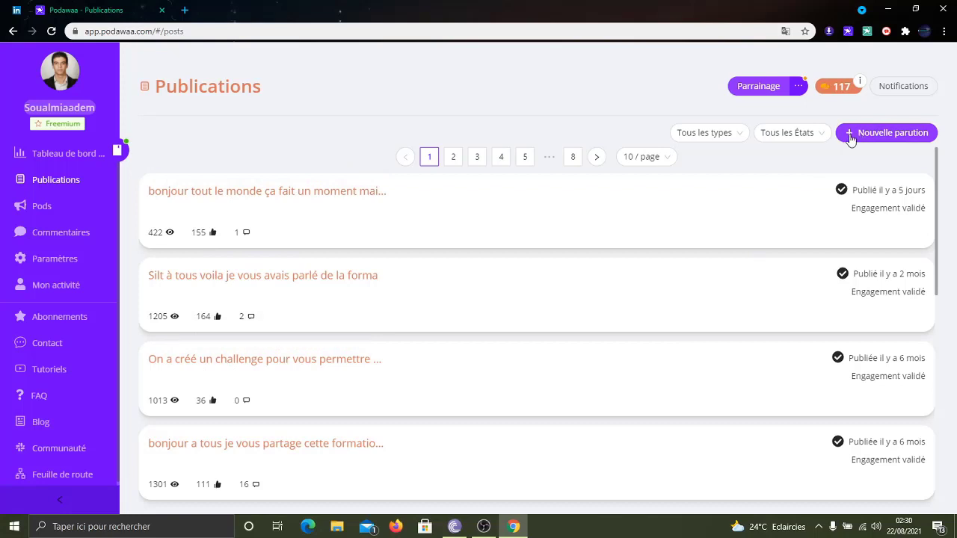
Switch to LinkedIn and open the account's own profile from the home feed.
click(15, 12)
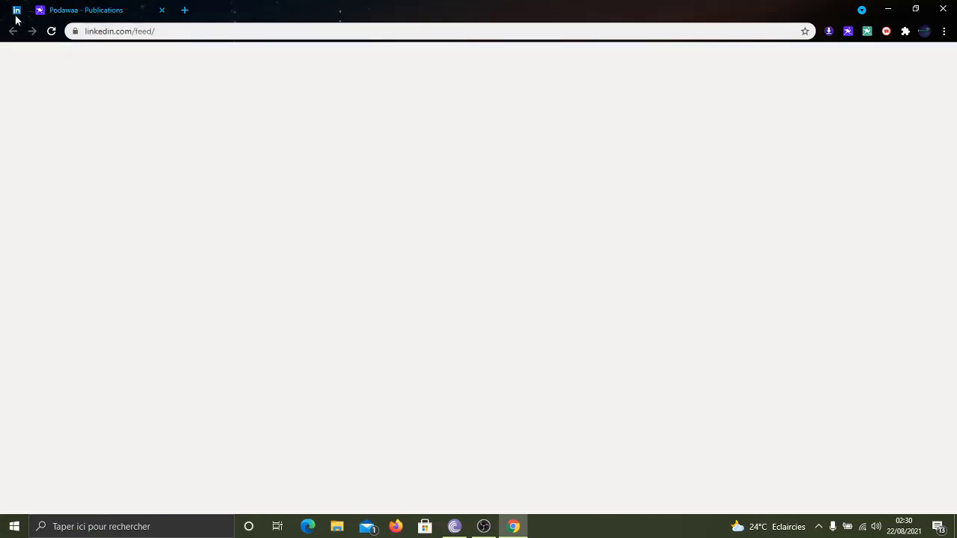
scroll(419, 441, down, 5)
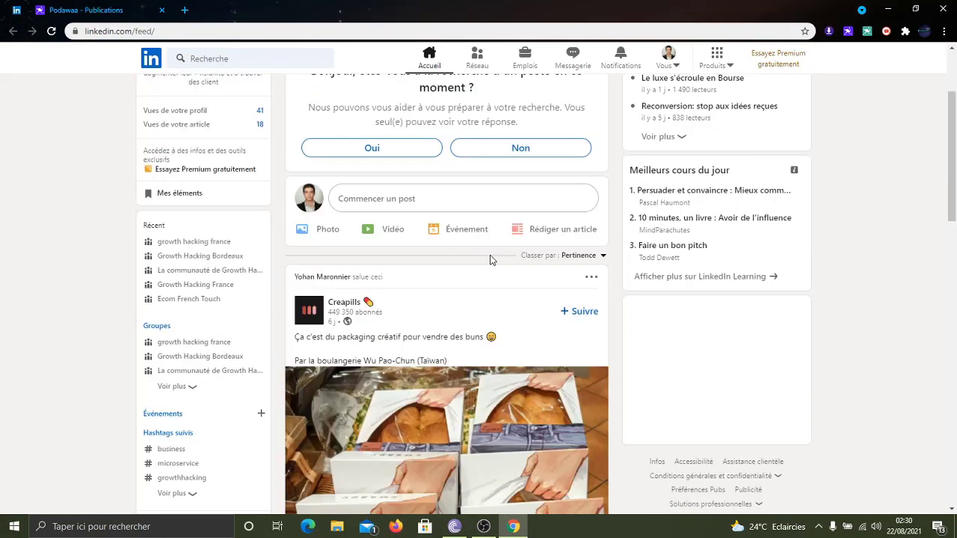
scroll(434, 367, up, 3)
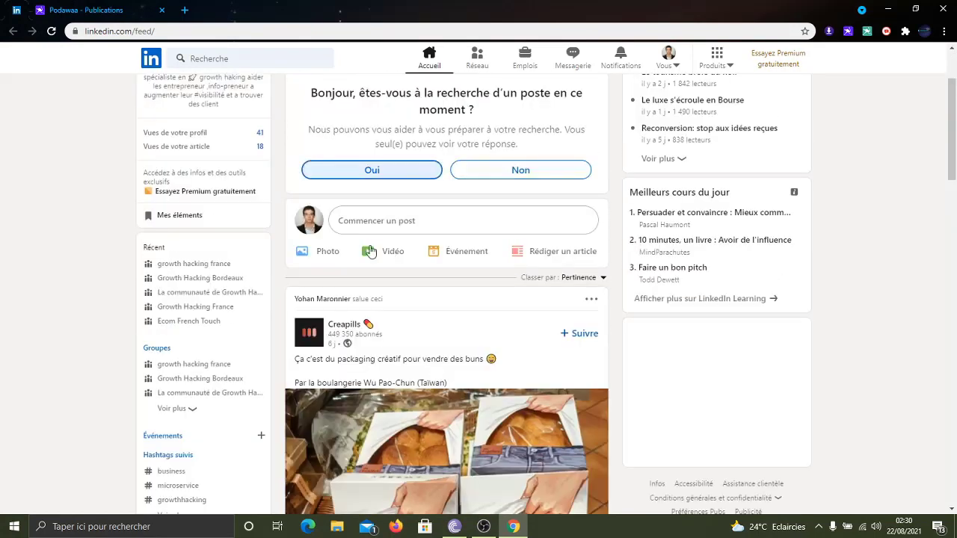
scroll(434, 367, up, 2)
scroll(359, 269, down, 1)
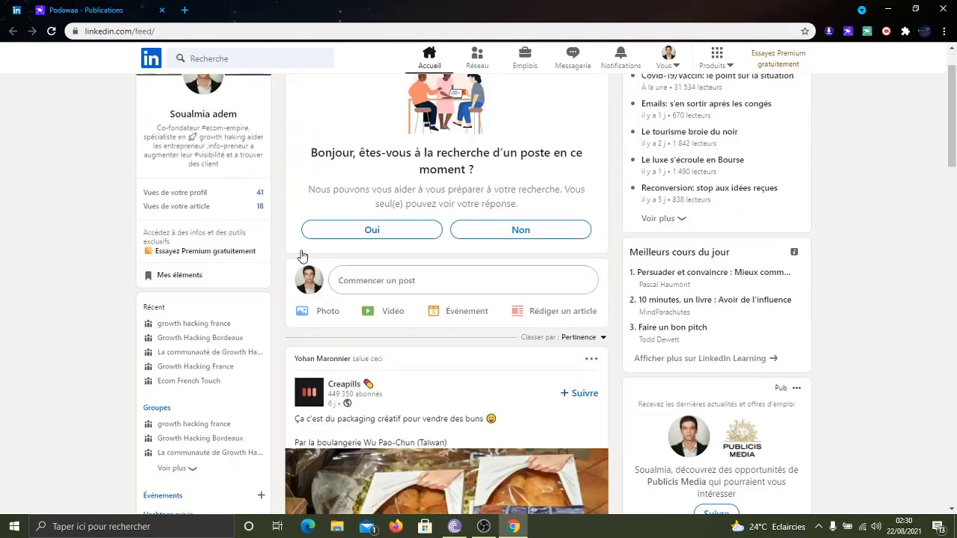
click(311, 292)
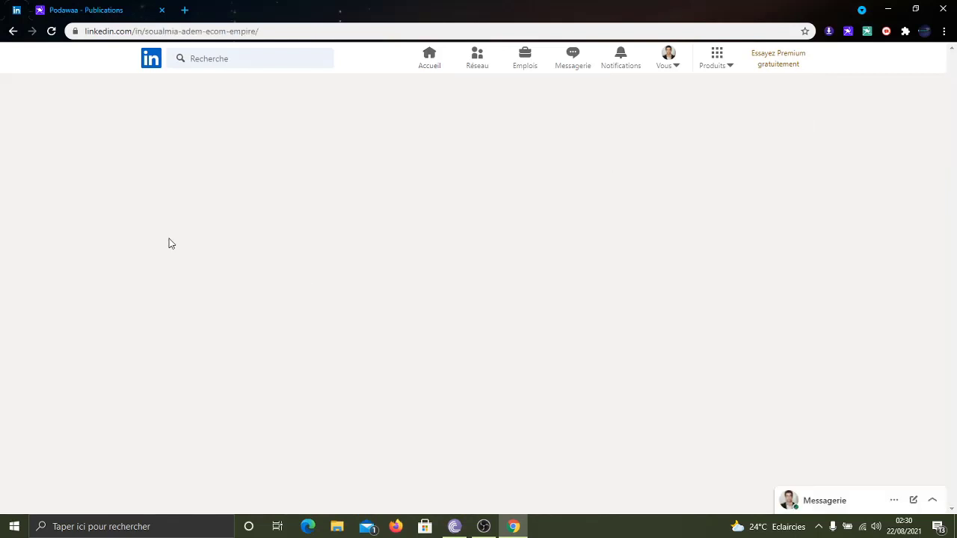
Review the profile's private dashboard figures, the reactions on the featured content and the recent activity.
scroll(386, 273, down, 4)
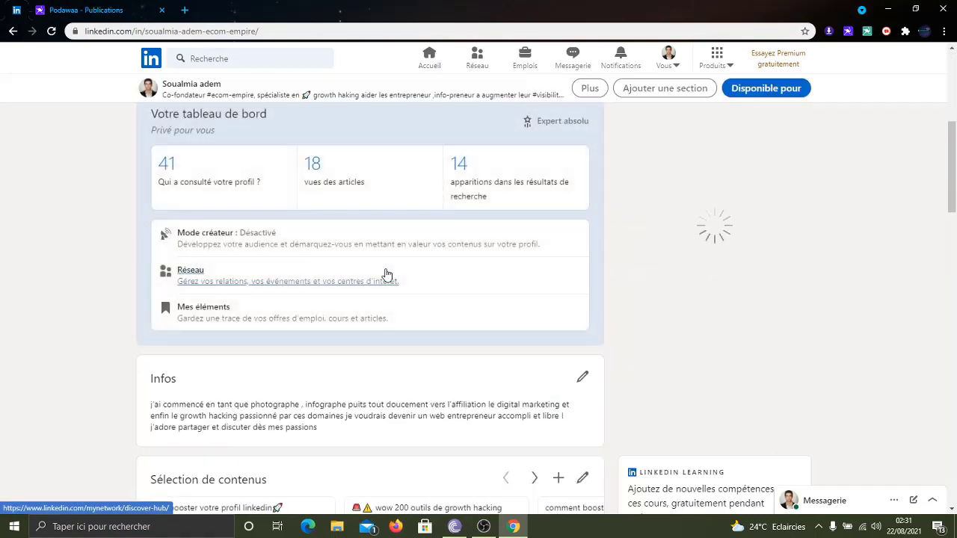
scroll(385, 274, up, 5)
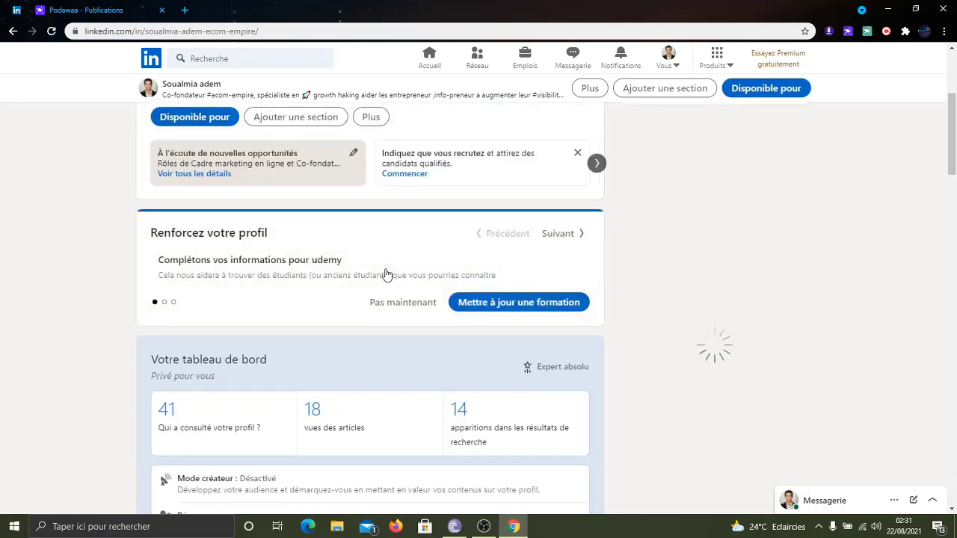
scroll(386, 273, down, 6)
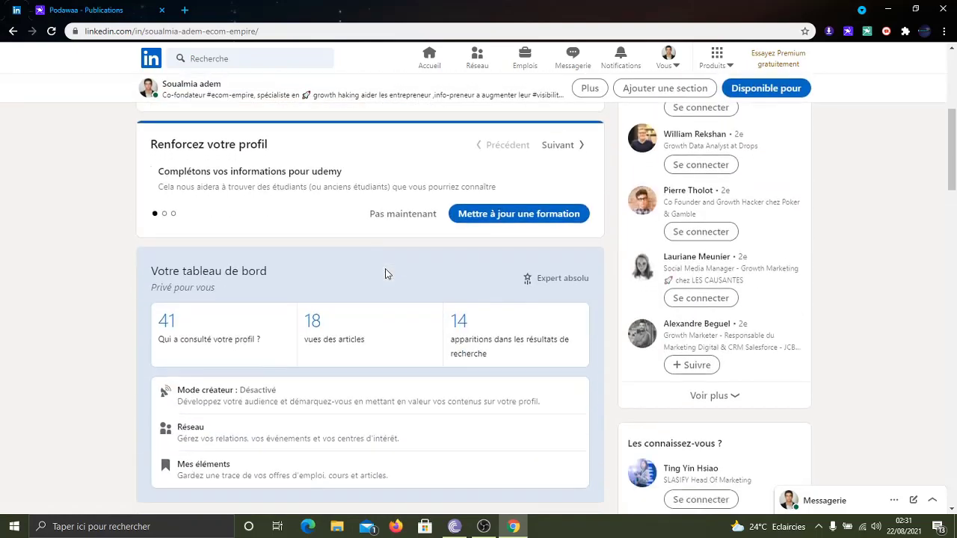
scroll(386, 273, down, 4)
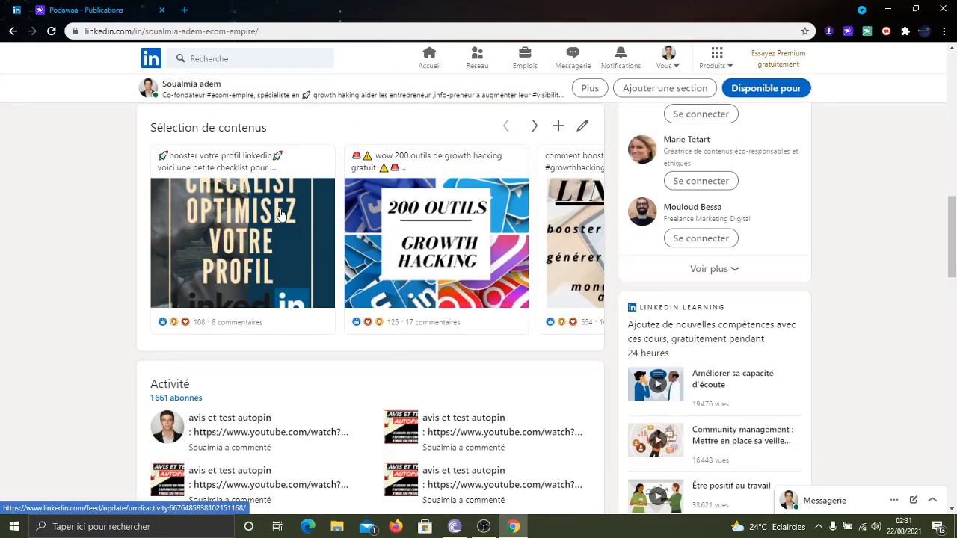
click(534, 125)
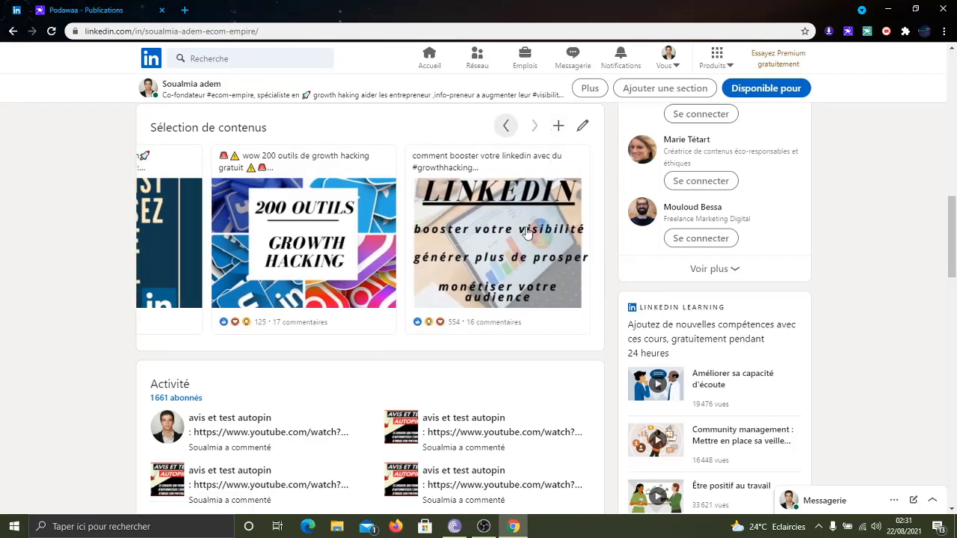
scroll(444, 276, down, 2)
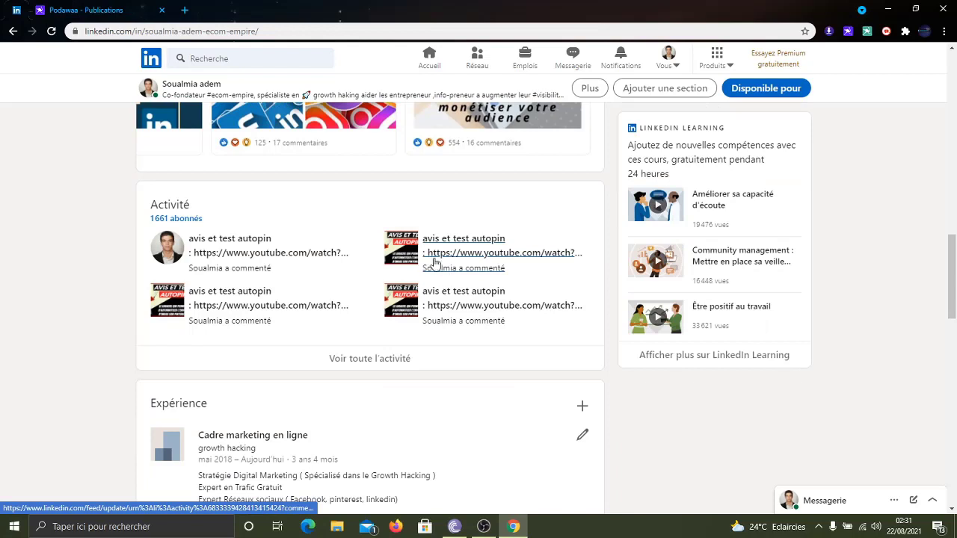
Open the Autopin review post from the profile's activity and copy the link to the post.
click(390, 258)
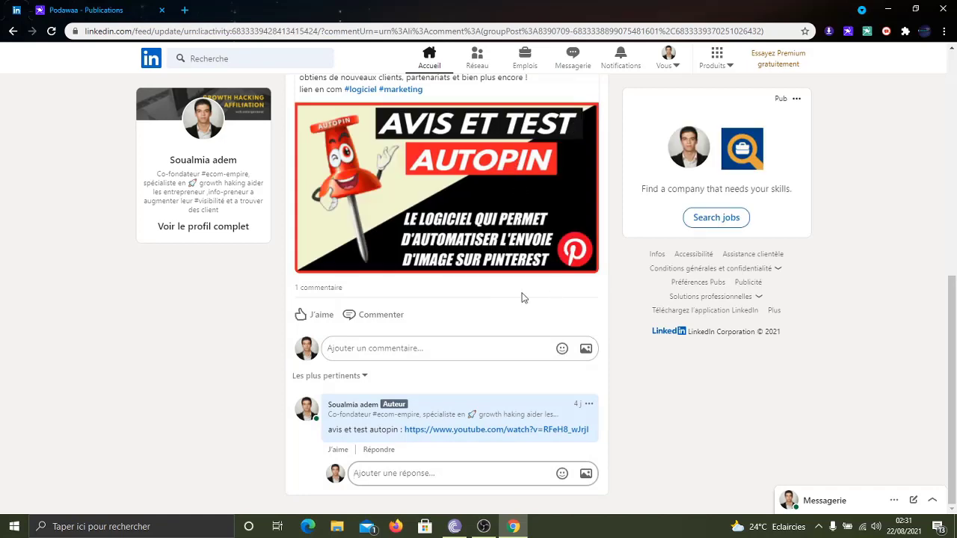
scroll(524, 295, up, 6)
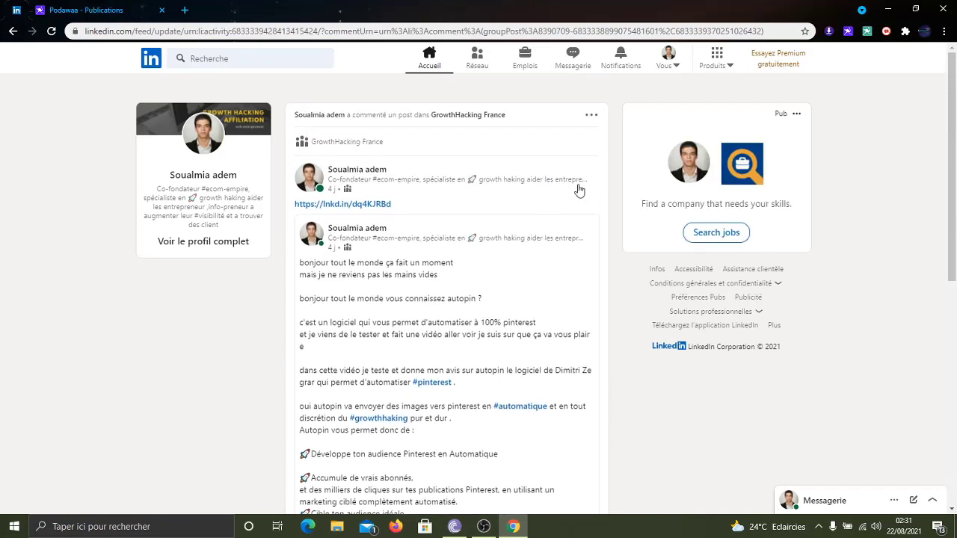
click(591, 115)
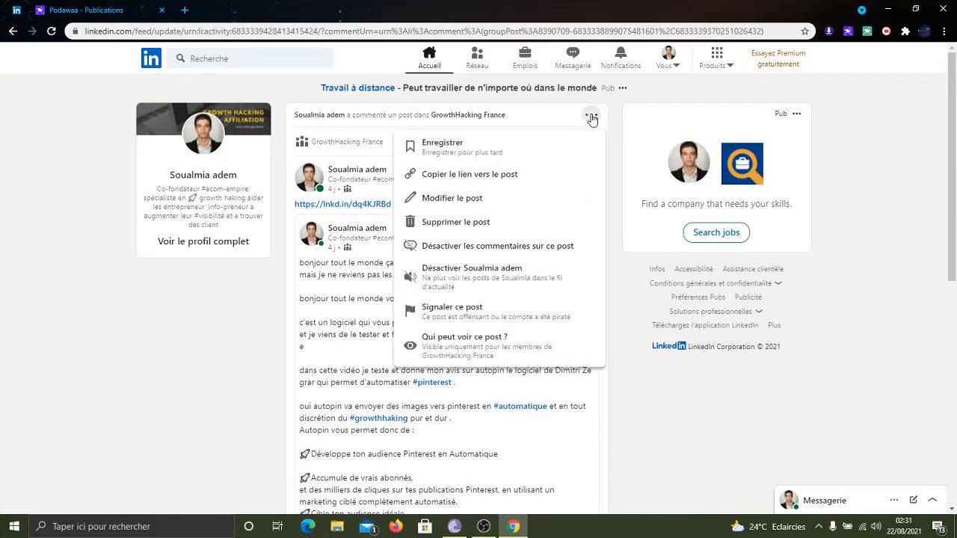
click(476, 184)
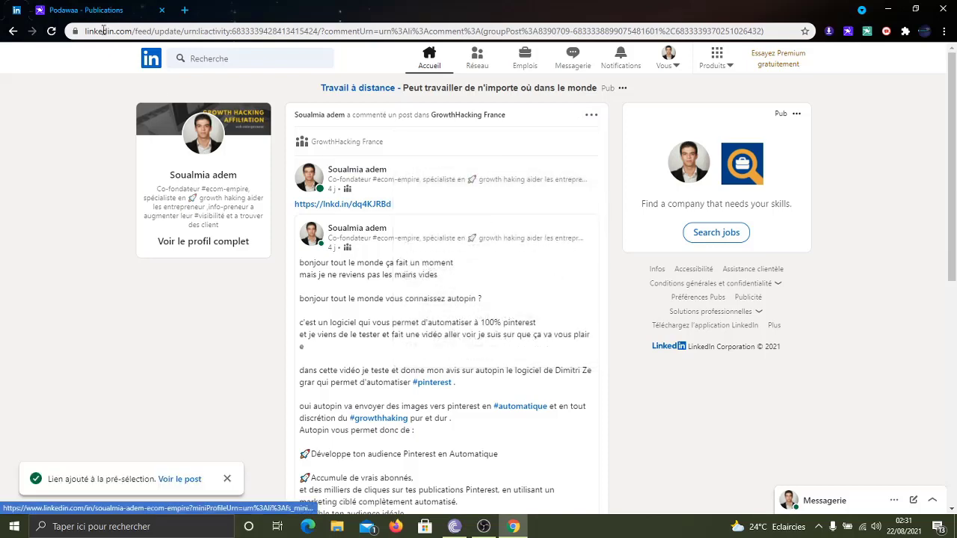
Try to add the existing Autopin post as a new Podawaa publication with its copied URL, and close the form.
click(60, 11)
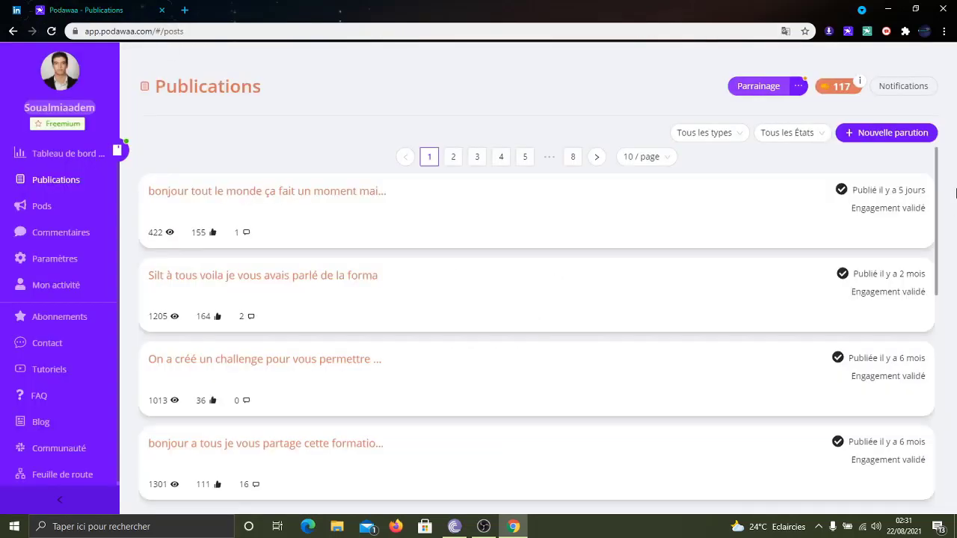
click(898, 142)
click(336, 269)
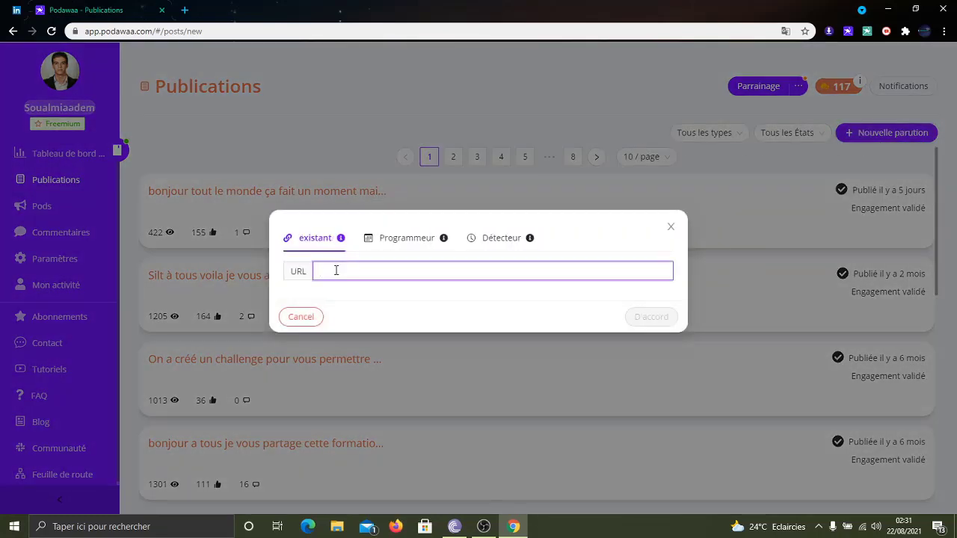
key(ctrl+v)
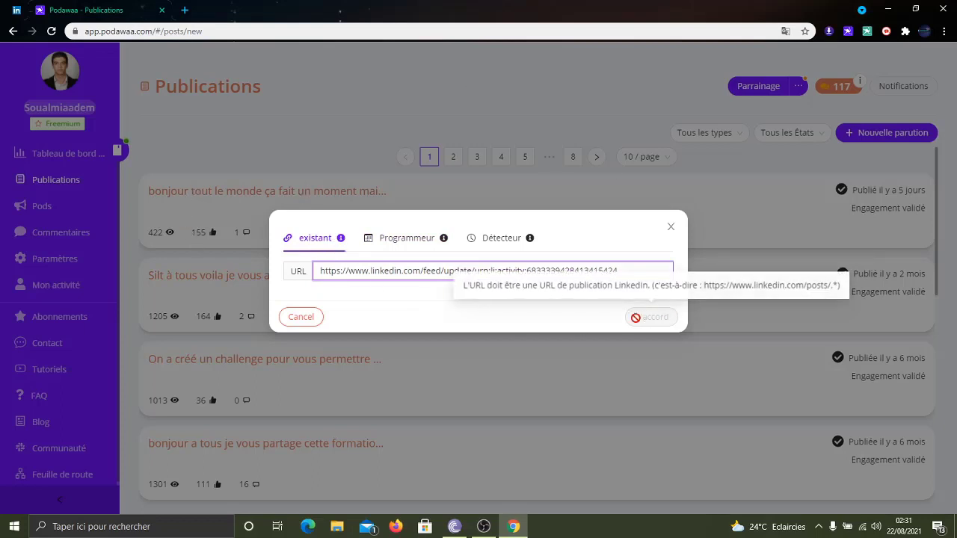
click(671, 226)
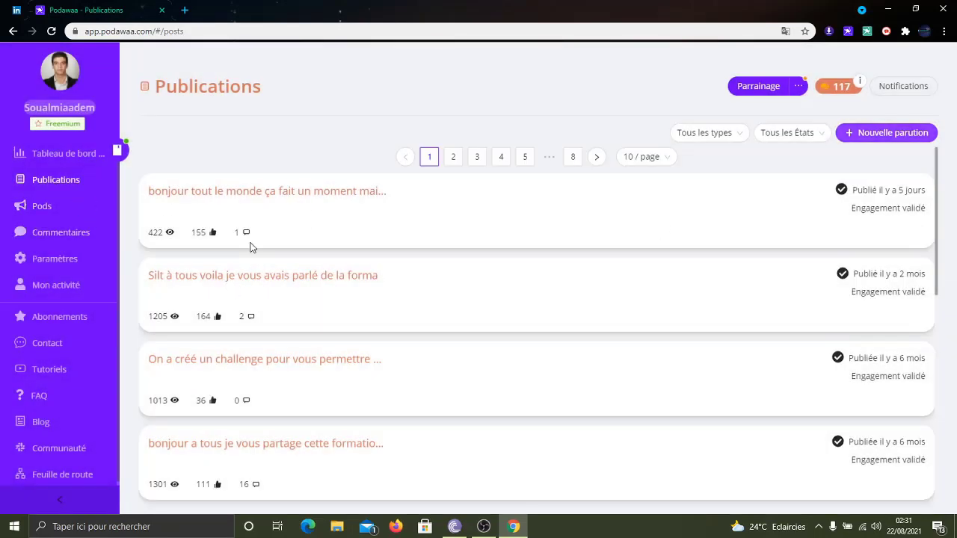
Open the Podawaa publications, copy the link of the THUMBREEL review post on LinkedIn and return to the publications.
scroll(269, 329, down, 2)
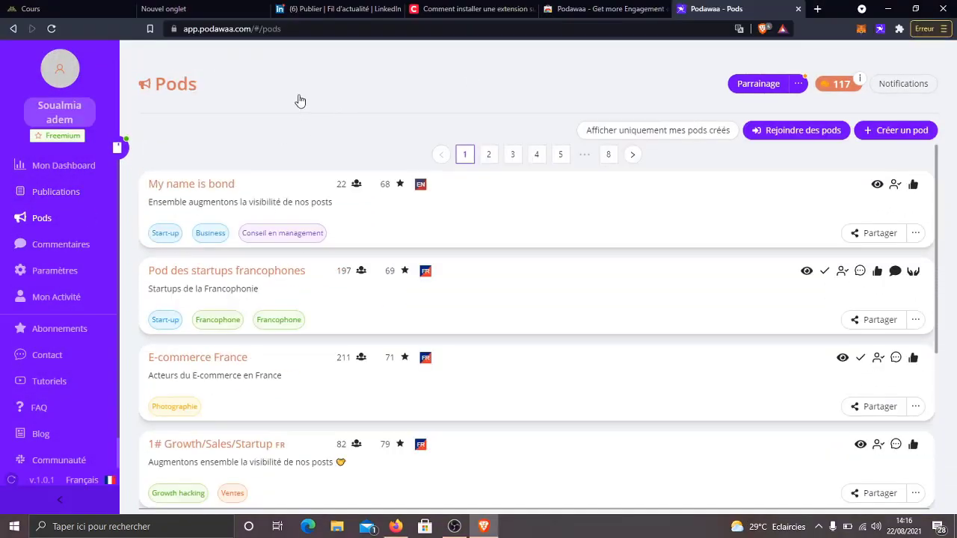
click(83, 199)
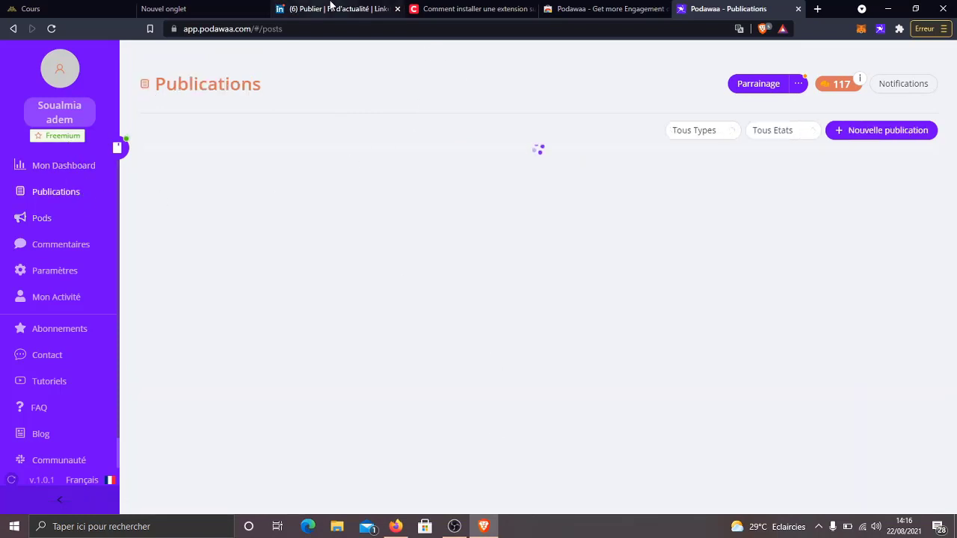
click(332, 7)
scroll(490, 172, down, 5)
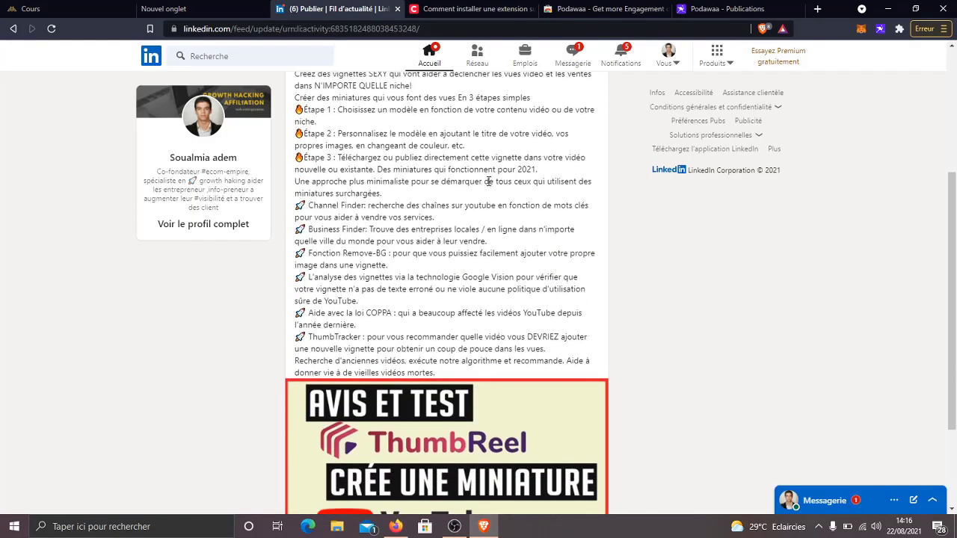
scroll(515, 184, up, 5)
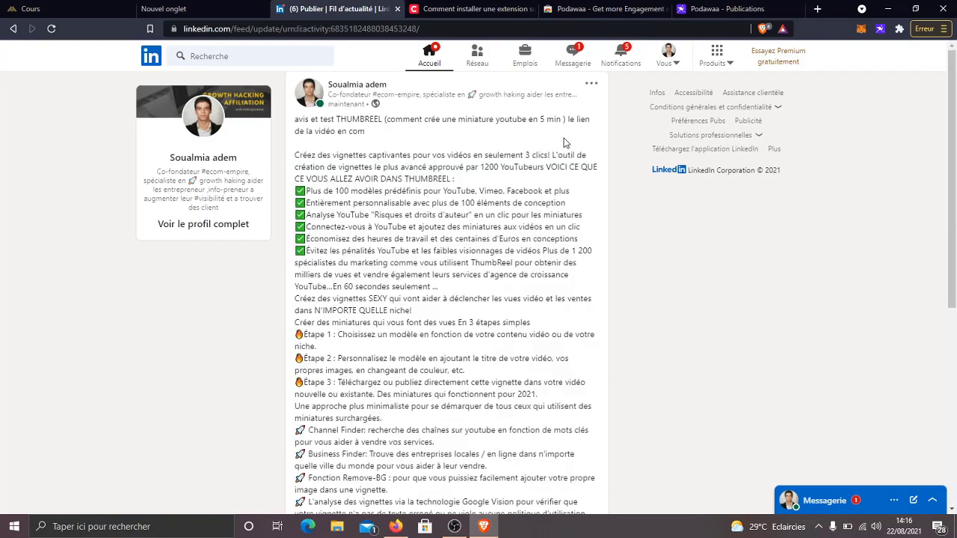
click(594, 86)
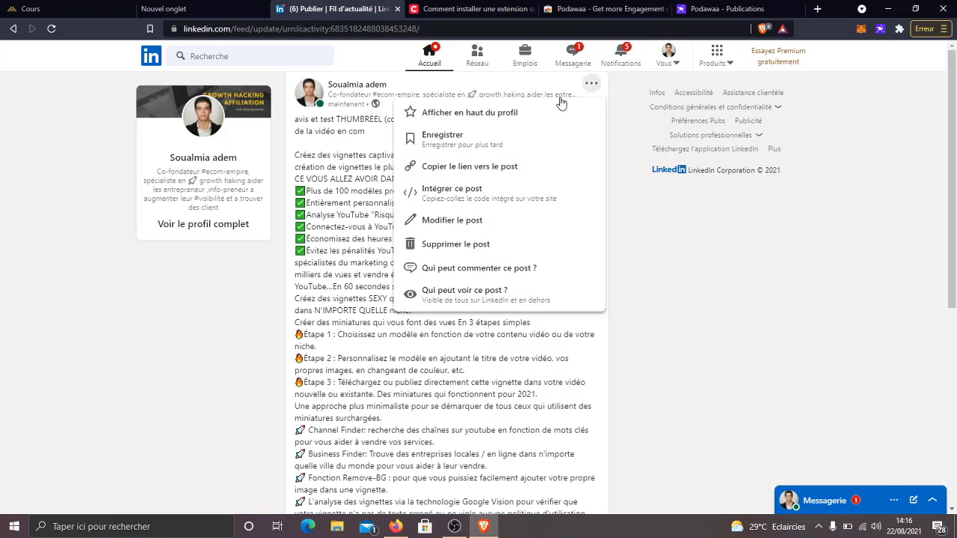
click(480, 172)
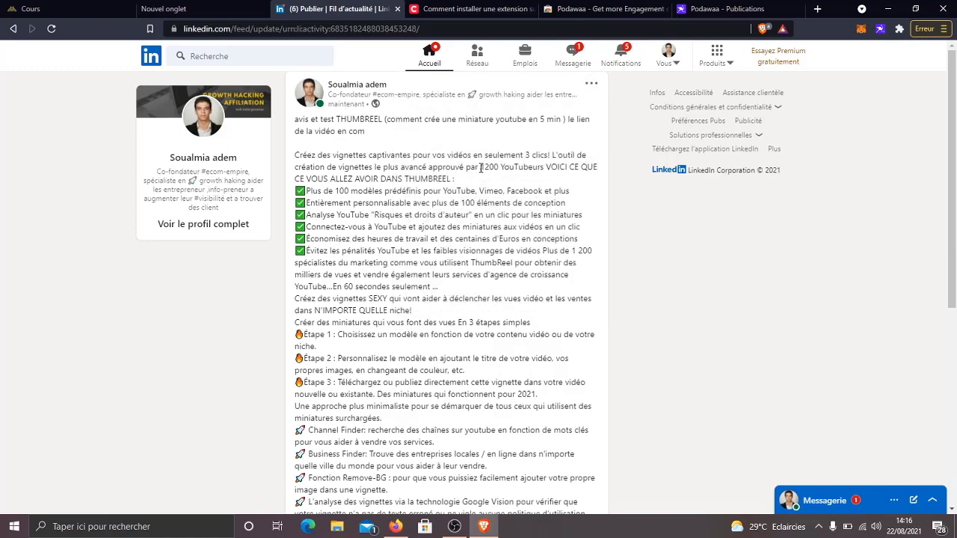
click(727, 9)
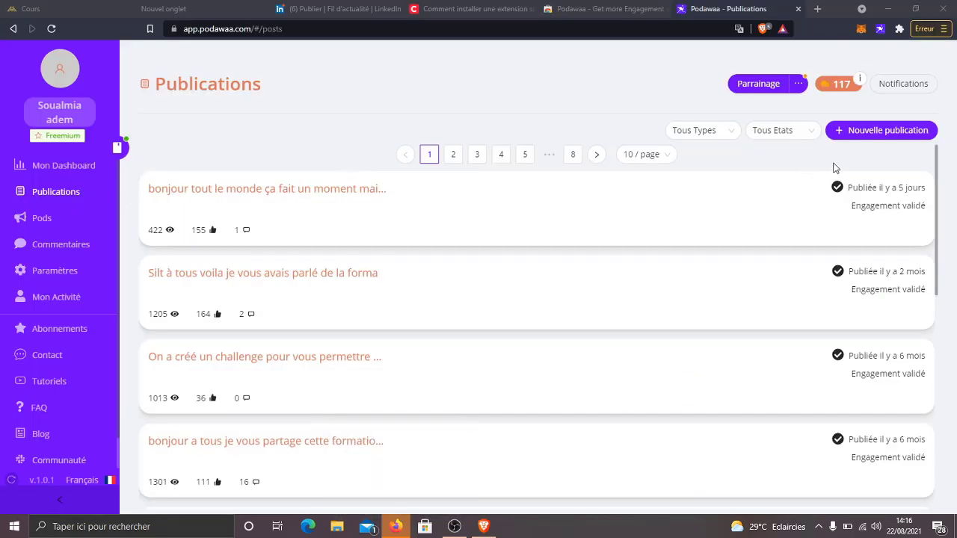
Add the existing THUMBREEL review post as a new Podawaa publication using its copied LinkedIn URL.
click(888, 132)
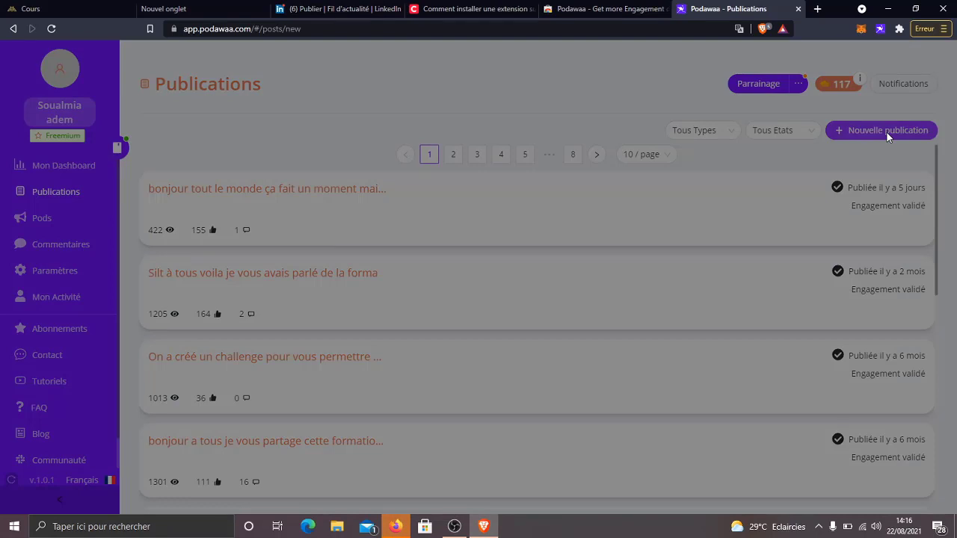
click(394, 272)
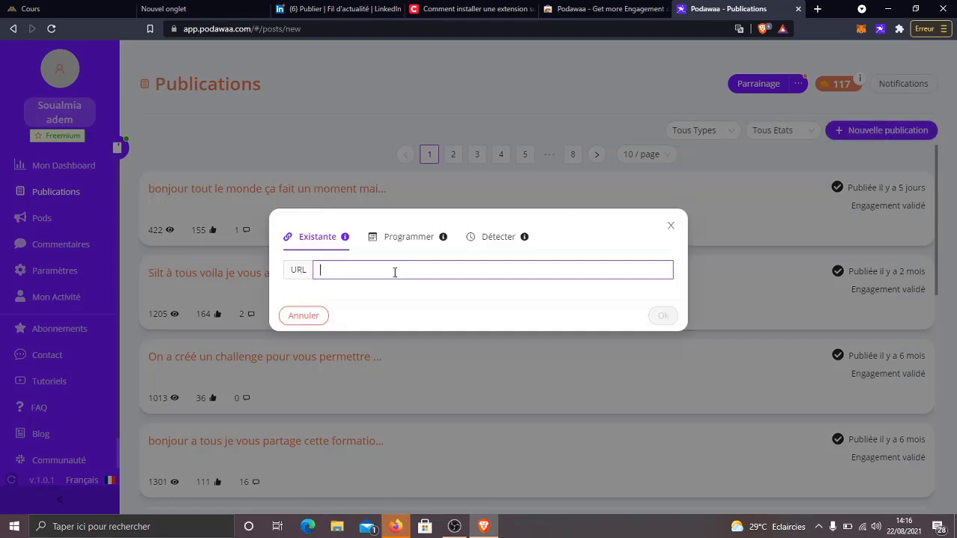
key(ctrl+v)
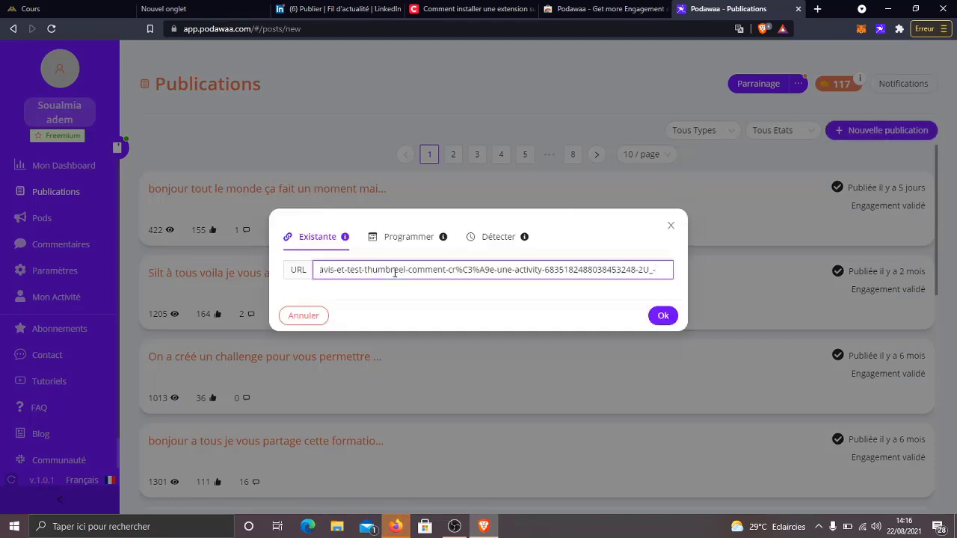
click(662, 316)
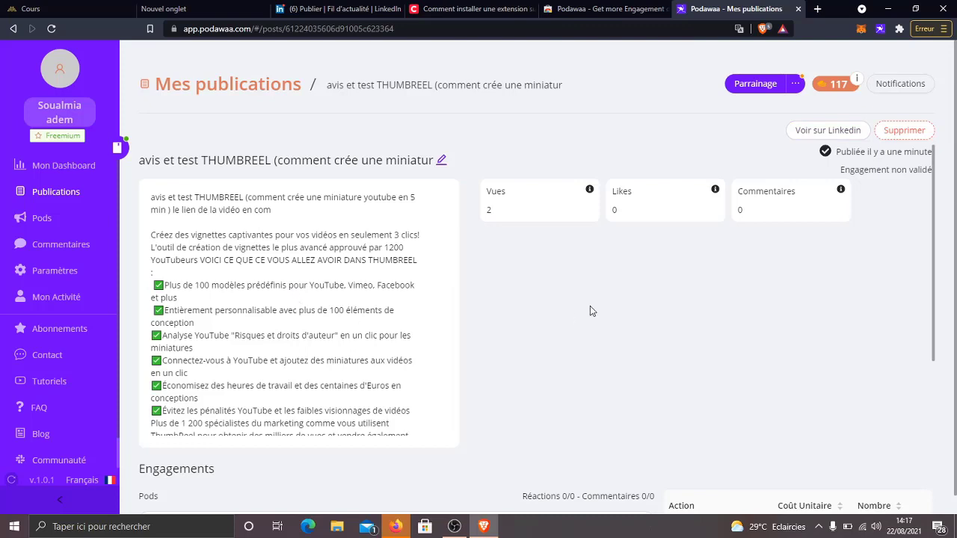
Assign the pods My name is bond, 1# Growth/Sales/Startup, 1# Marketing France, growth hacking and Plus de prospect! to the publication's engagement.
scroll(491, 252, down, 1)
scroll(490, 251, down, 4)
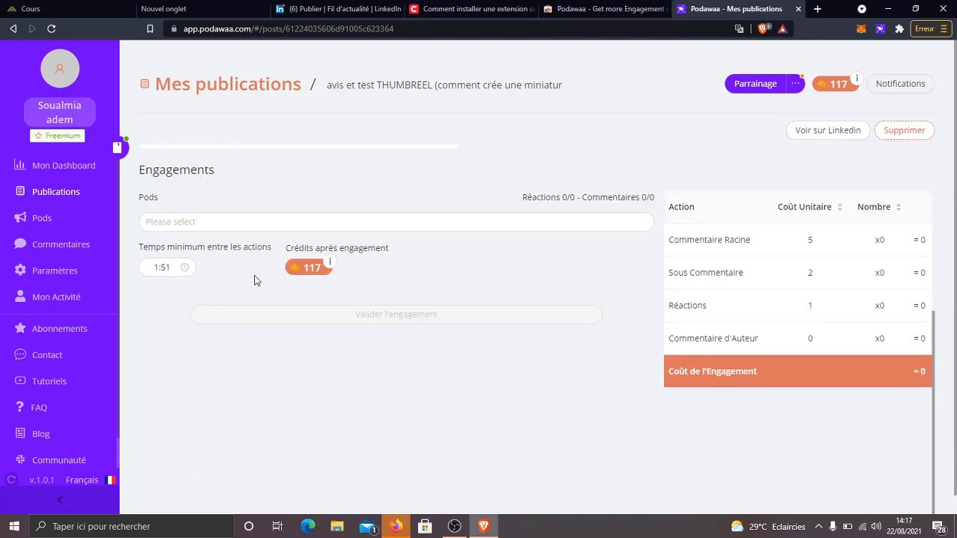
click(225, 225)
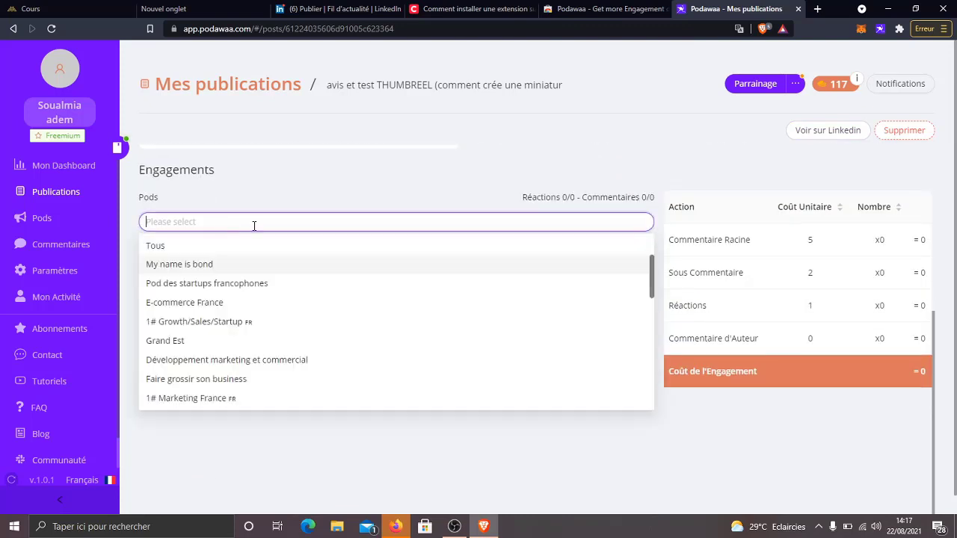
click(211, 282)
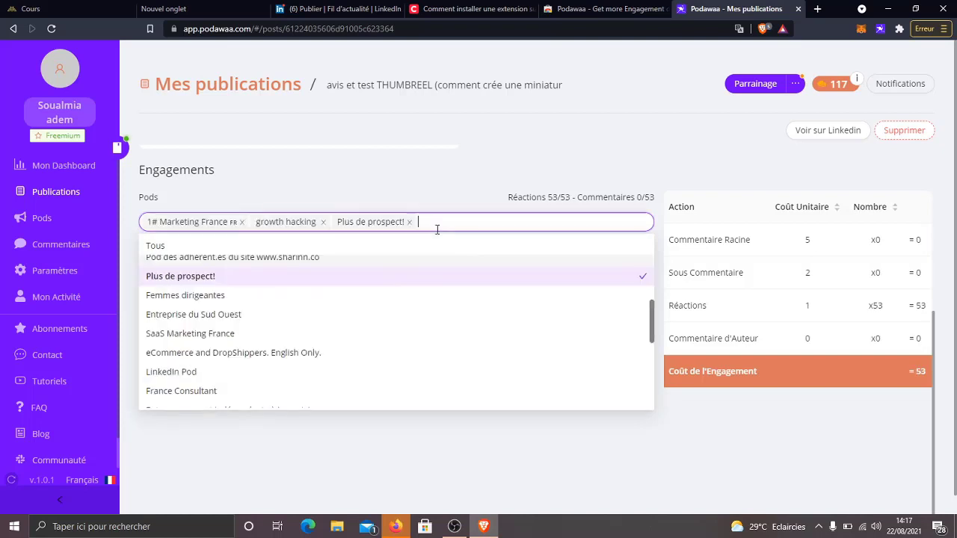
scroll(210, 280, up, 3)
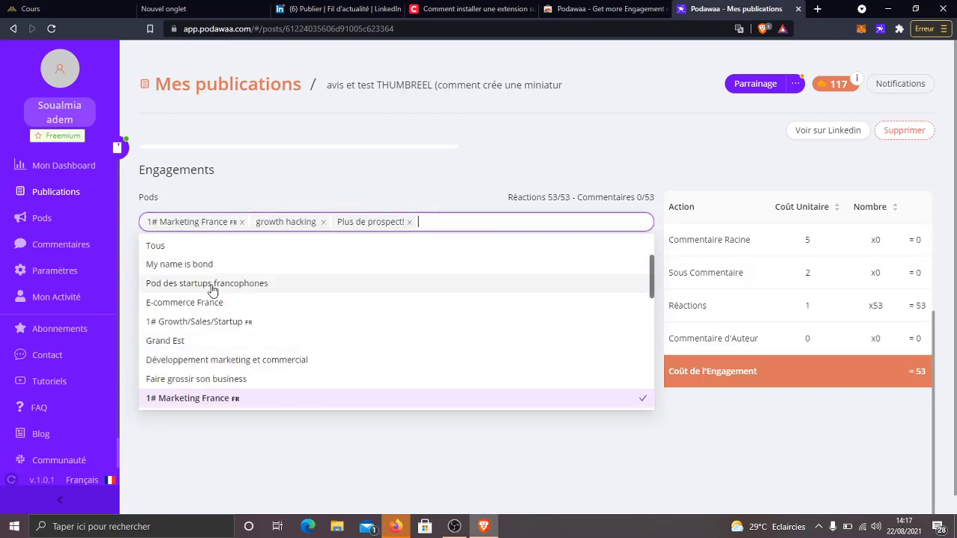
click(210, 265)
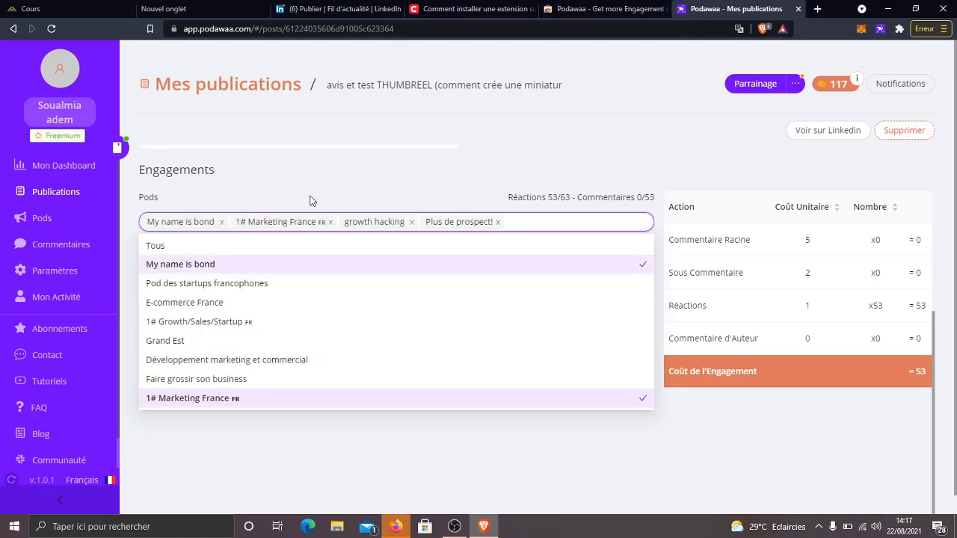
click(309, 198)
click(420, 299)
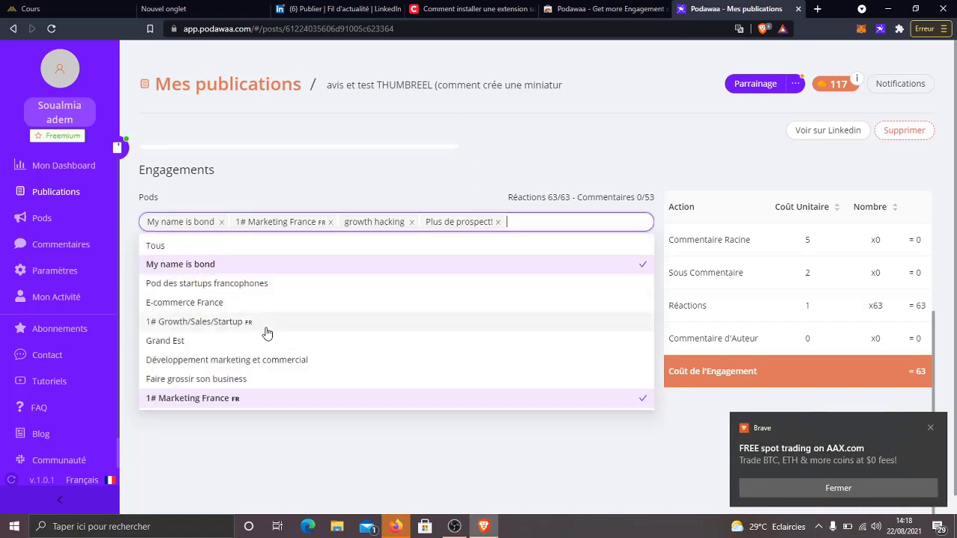
click(265, 329)
click(328, 197)
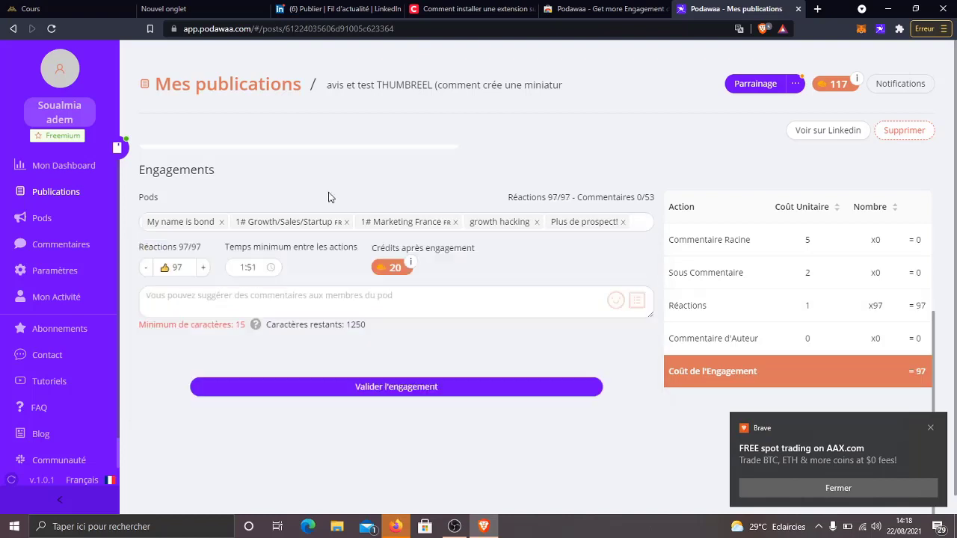
Set the requested reactions to 95, validate the engagement and dismiss the Brave advertising notification.
click(452, 291)
click(189, 275)
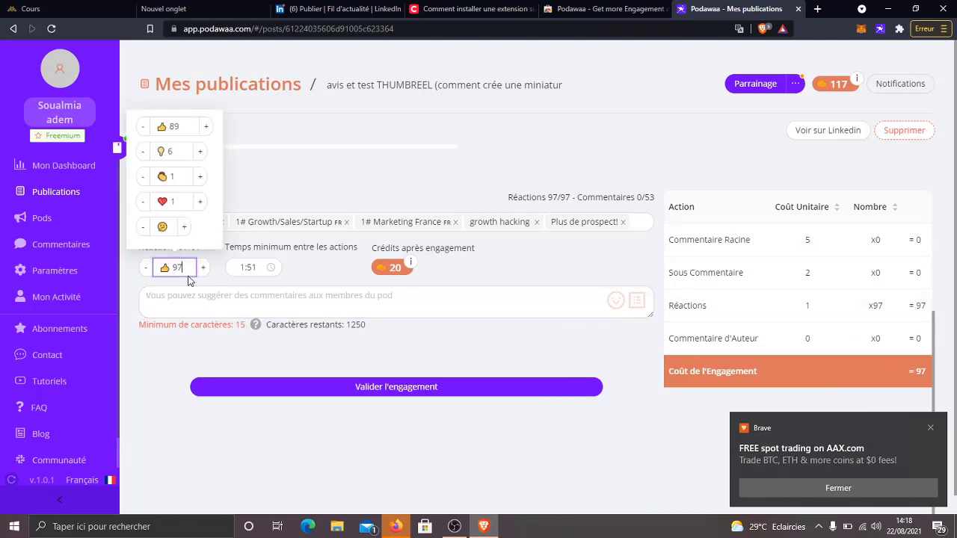
click(148, 272)
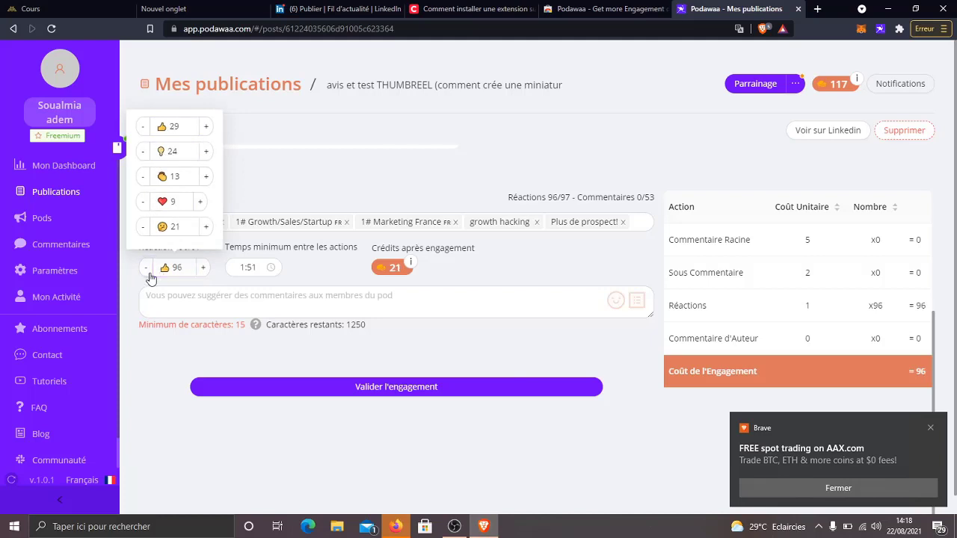
click(148, 272)
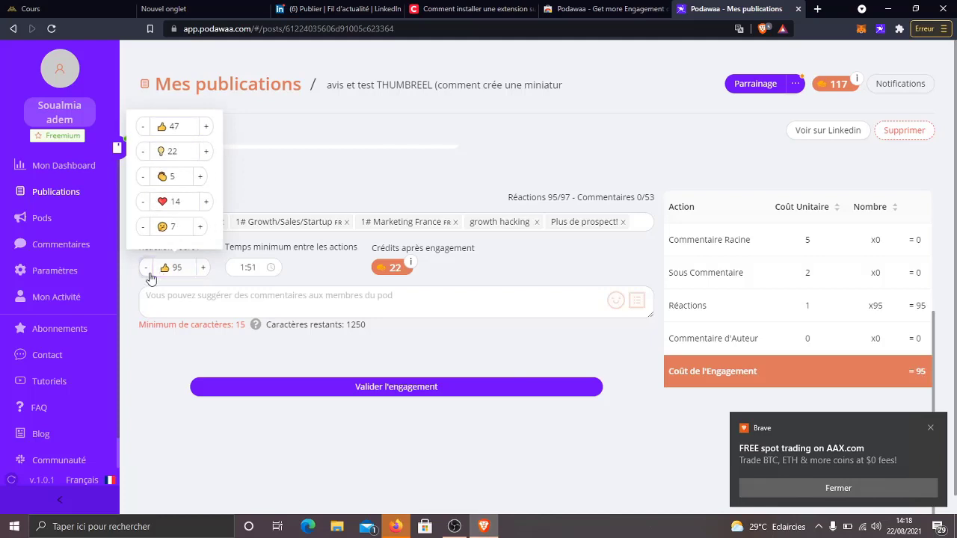
click(406, 392)
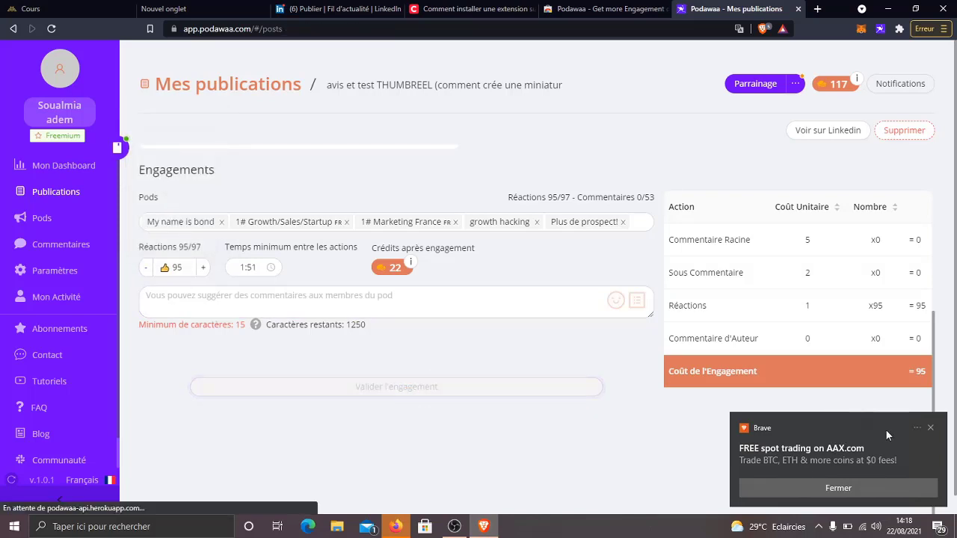
click(932, 427)
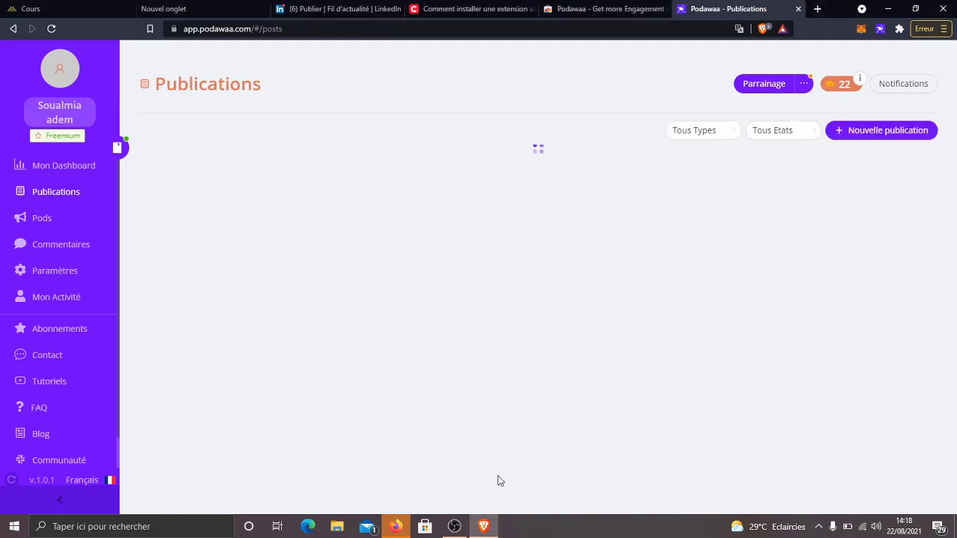
Check the THUMBREEL post's reactions and notifications on LinkedIn, and the publication's action queue in Podawaa.
click(804, 90)
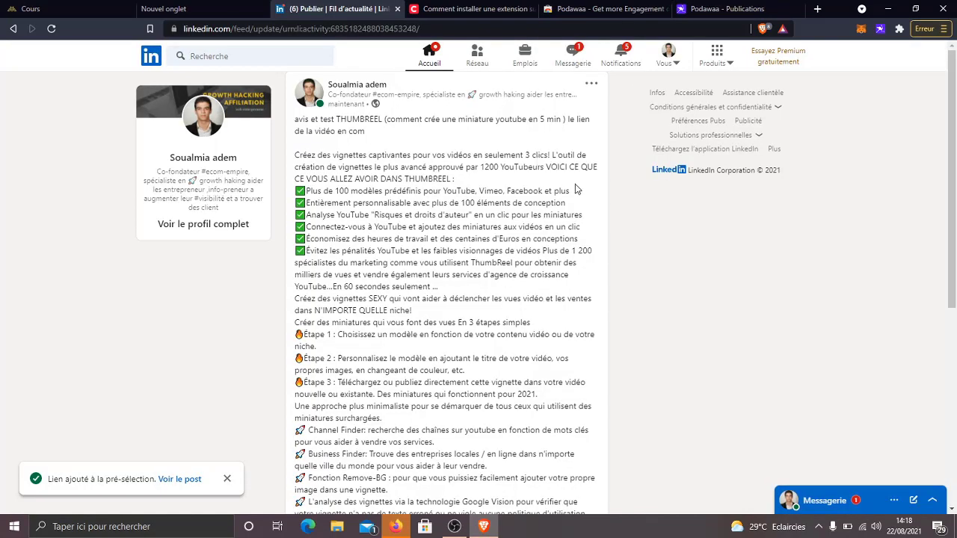
scroll(513, 290, down, 5)
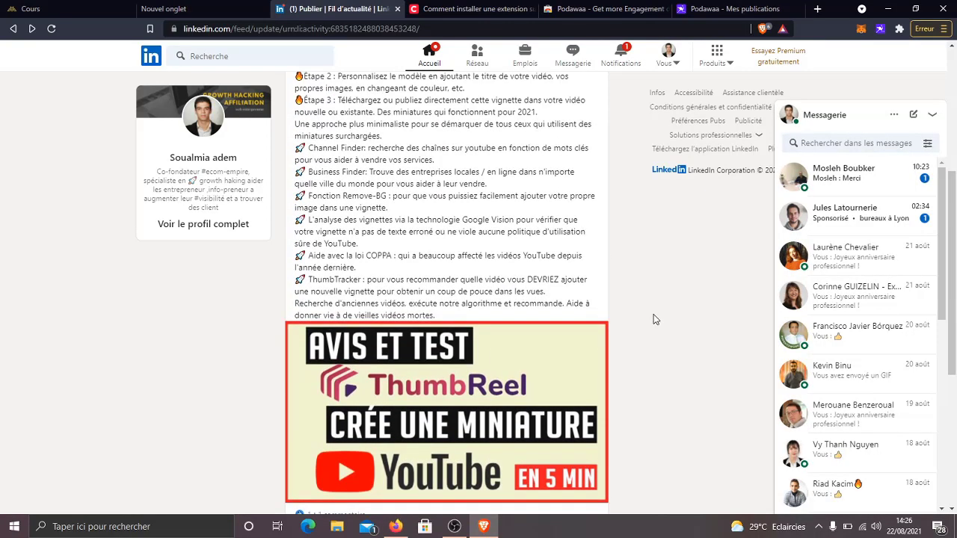
scroll(652, 319, down, 1)
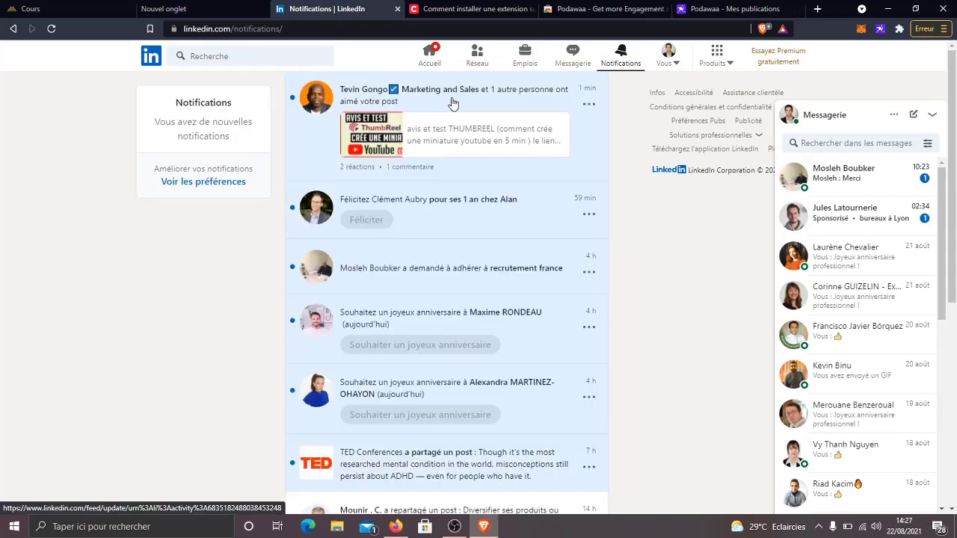
click(535, 111)
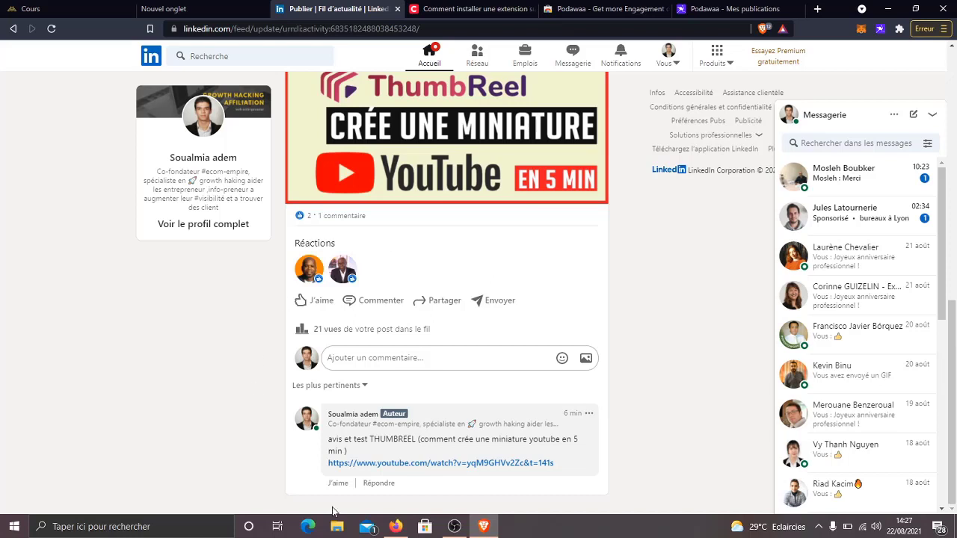
click(714, 9)
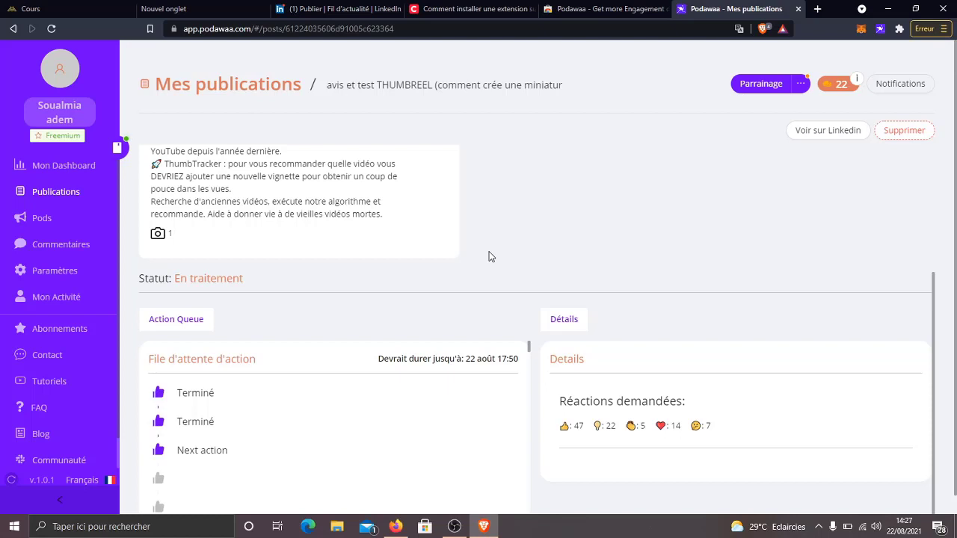
scroll(489, 256, down, 1)
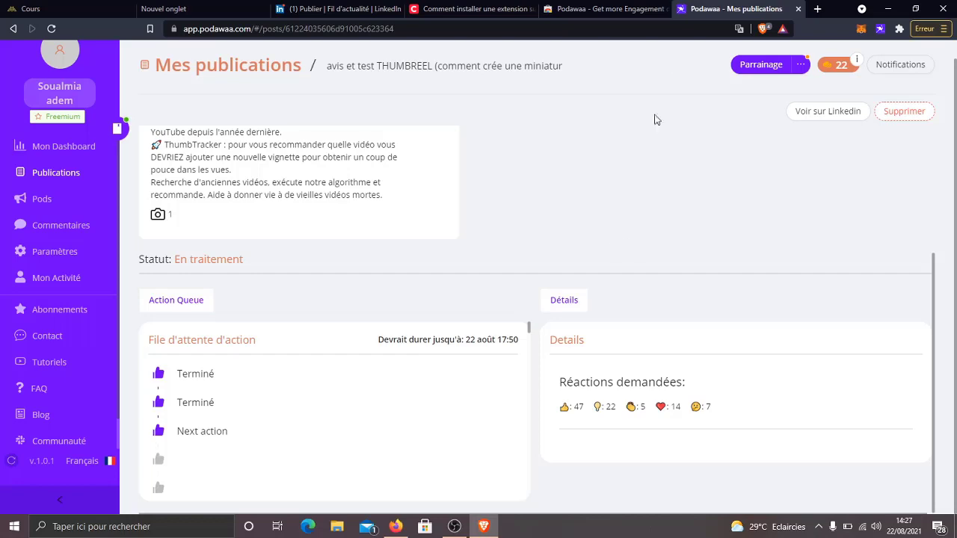
click(637, 7)
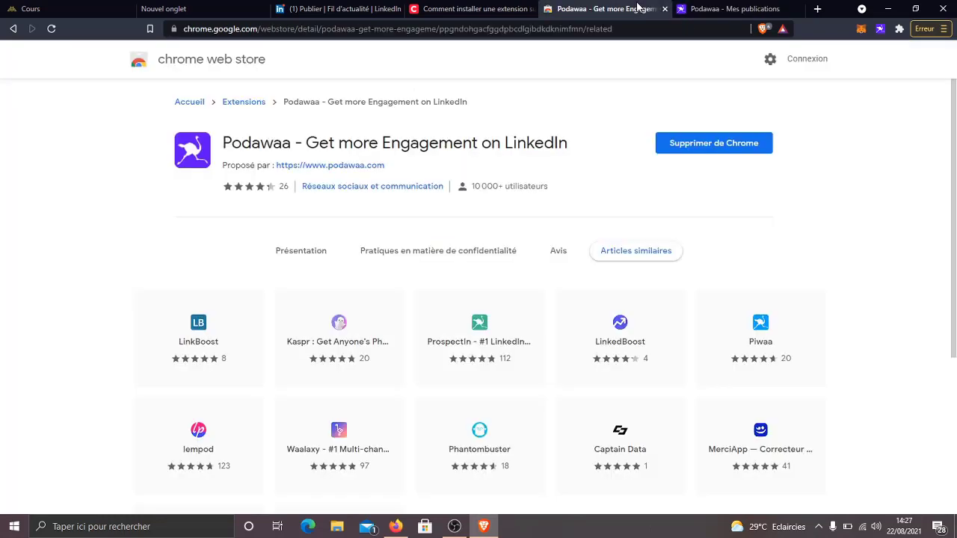
click(495, 9)
click(598, 9)
click(690, 8)
click(300, 9)
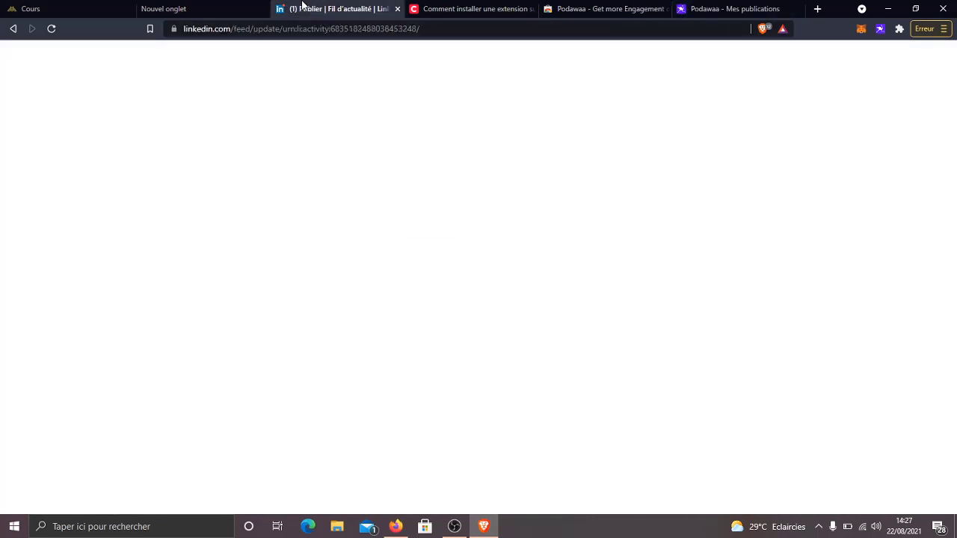